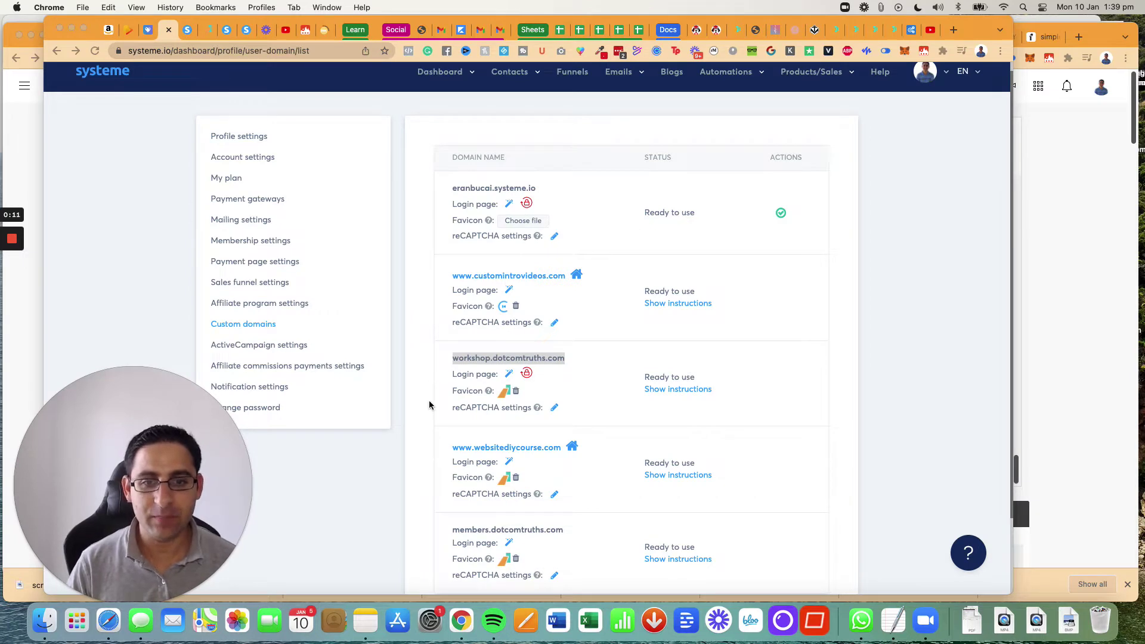
Load workshop.dotcomtruths.com in a new private window, showing the 404 error page.
scroll(432, 427, "down", 2)
scroll(439, 393, "up", 3)
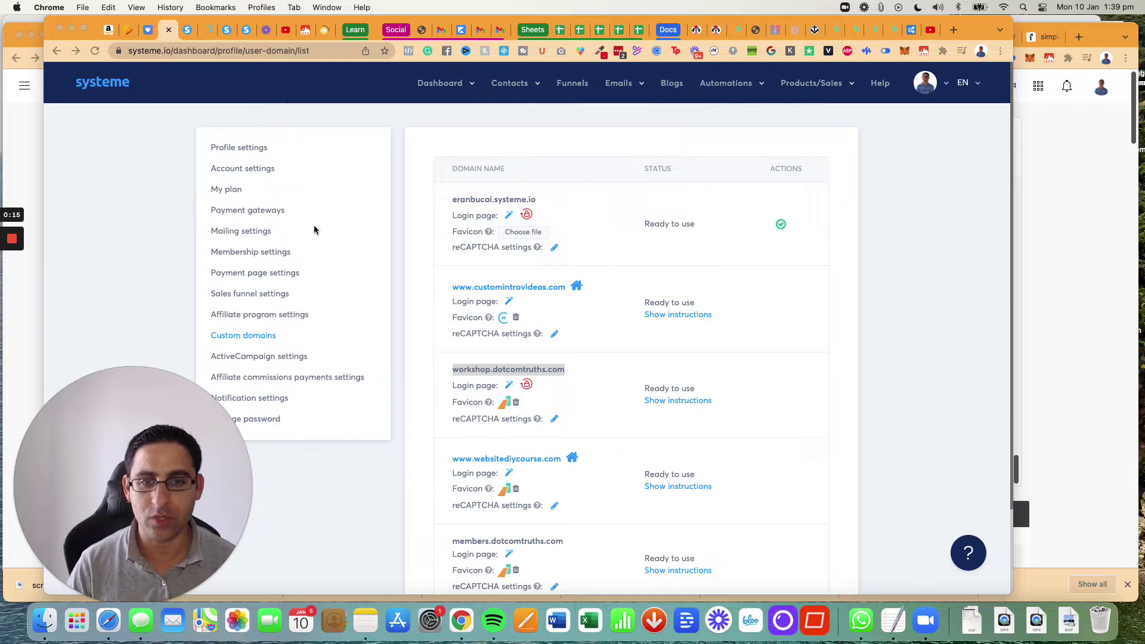
left_click(83, 7)
left_click(113, 48)
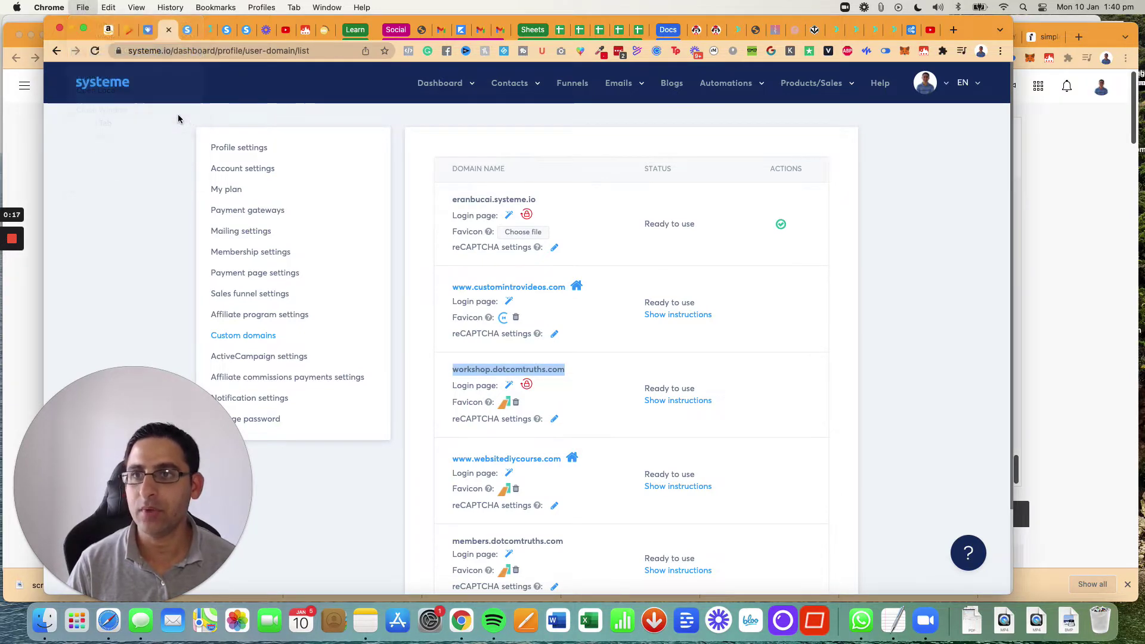
type("workshop.dotcomtruths.com")
key("Return")
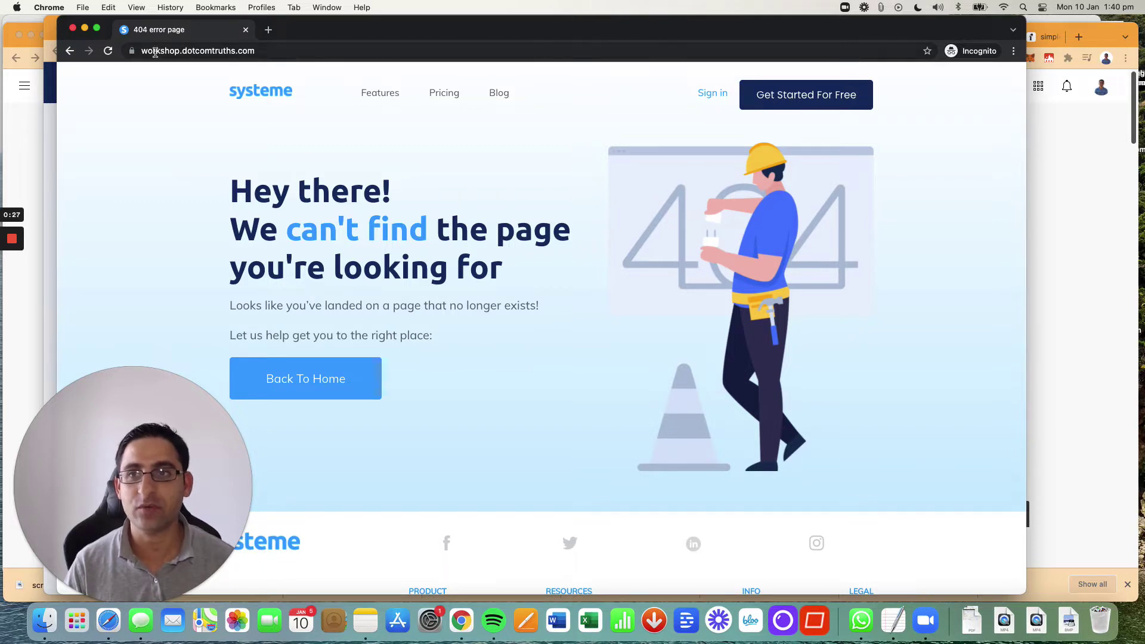
Close the private window and go to the Funnels list.
left_click(156, 51)
left_click(72, 28)
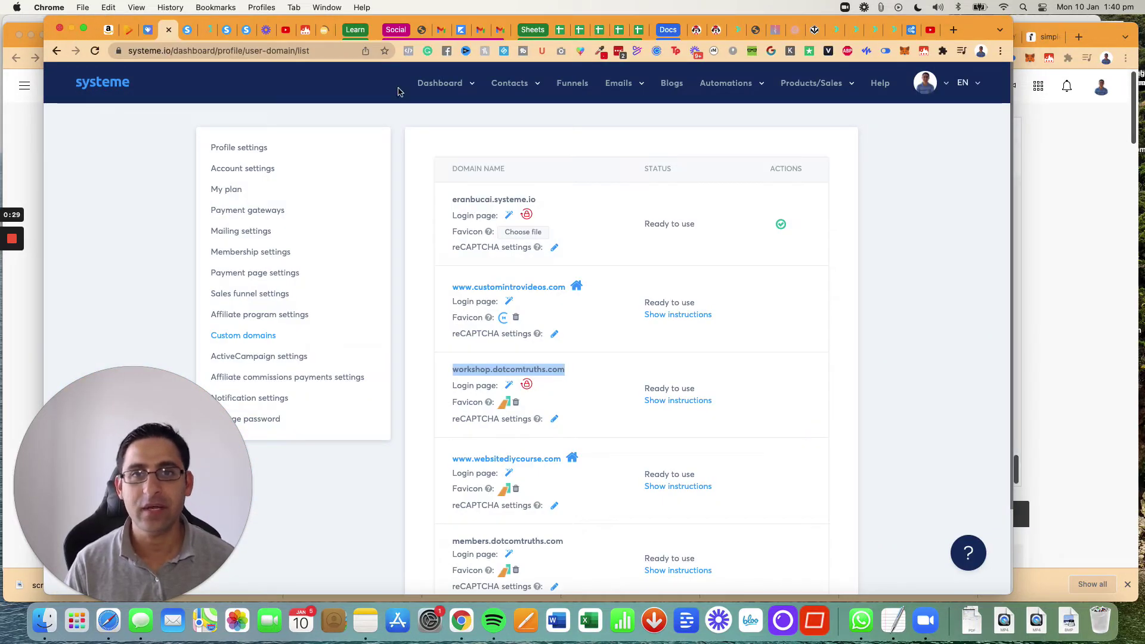
mouse_move(617, 122)
left_click(572, 83)
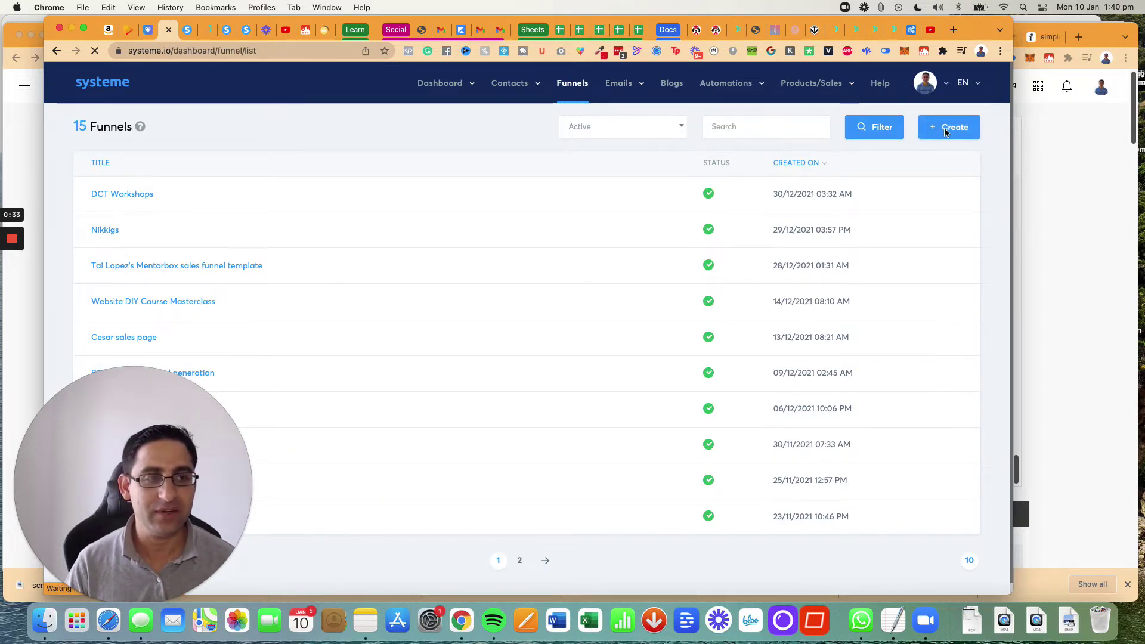
Create a Build an audience funnel named 'Workshop waitlist' on workshop.dotcomtruths.com.
left_click(946, 130)
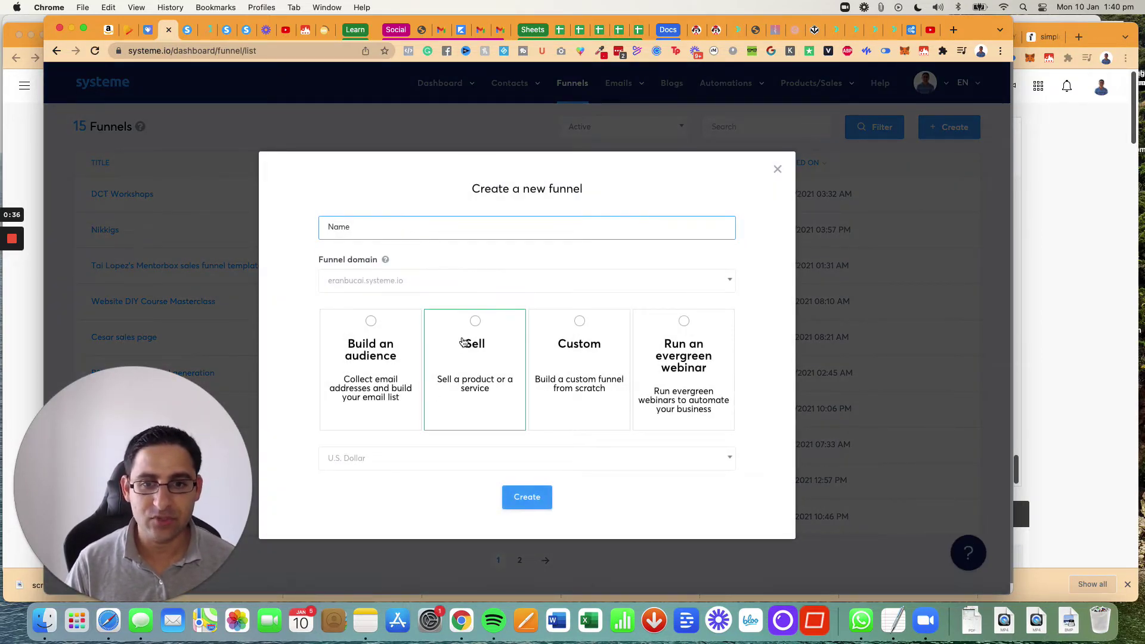
left_click(370, 322)
left_click(393, 229)
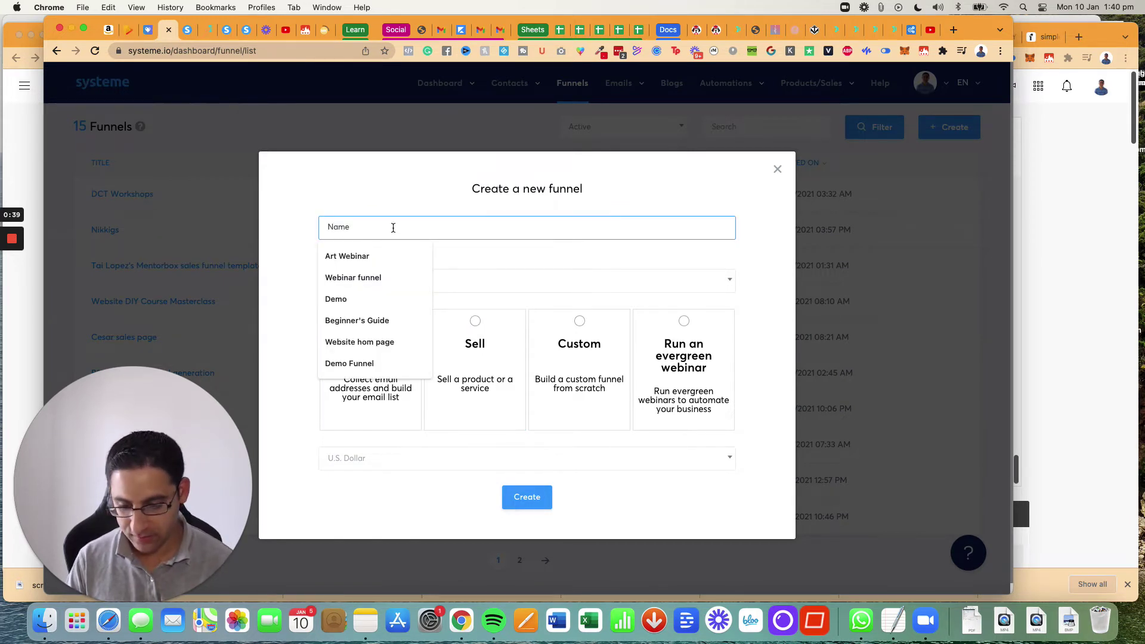
type("Workshop waitlist")
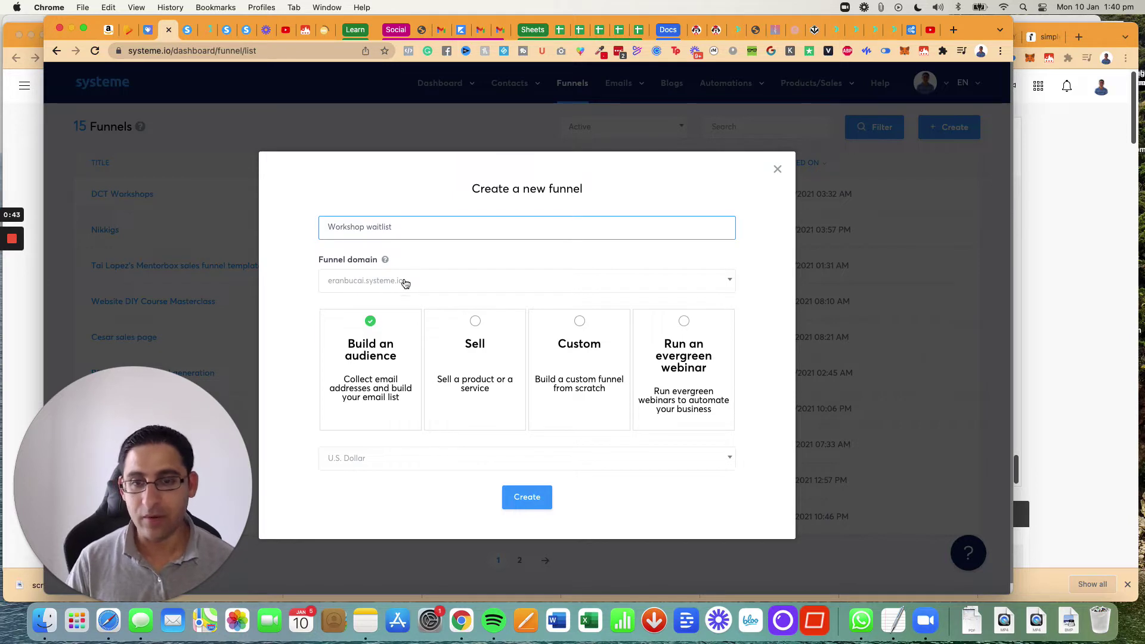
left_click(405, 283)
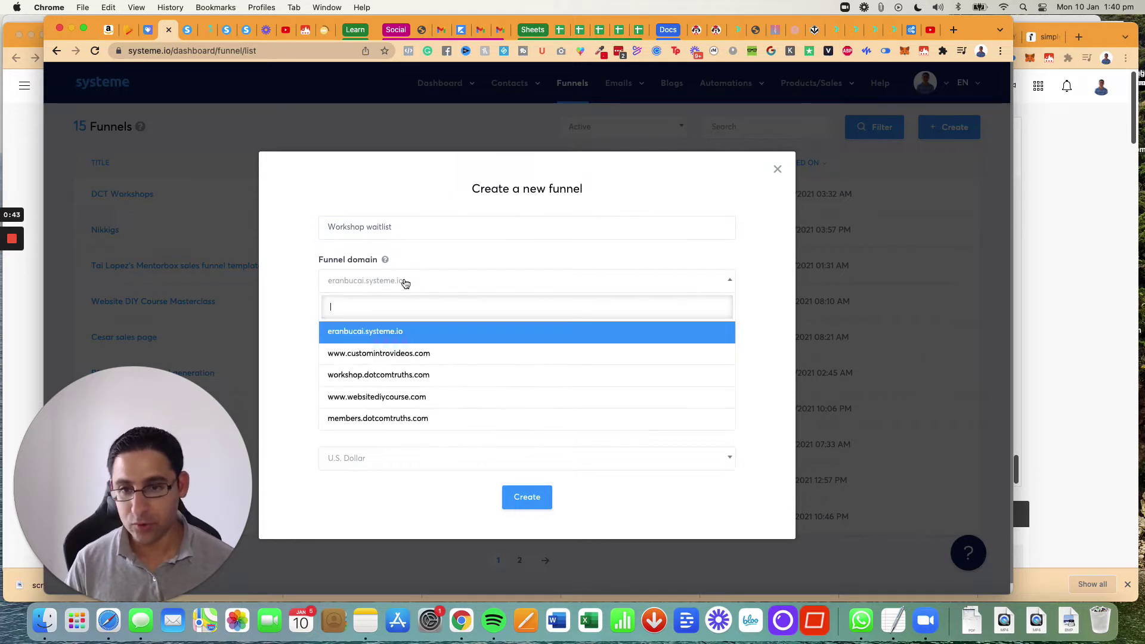
left_click(388, 373)
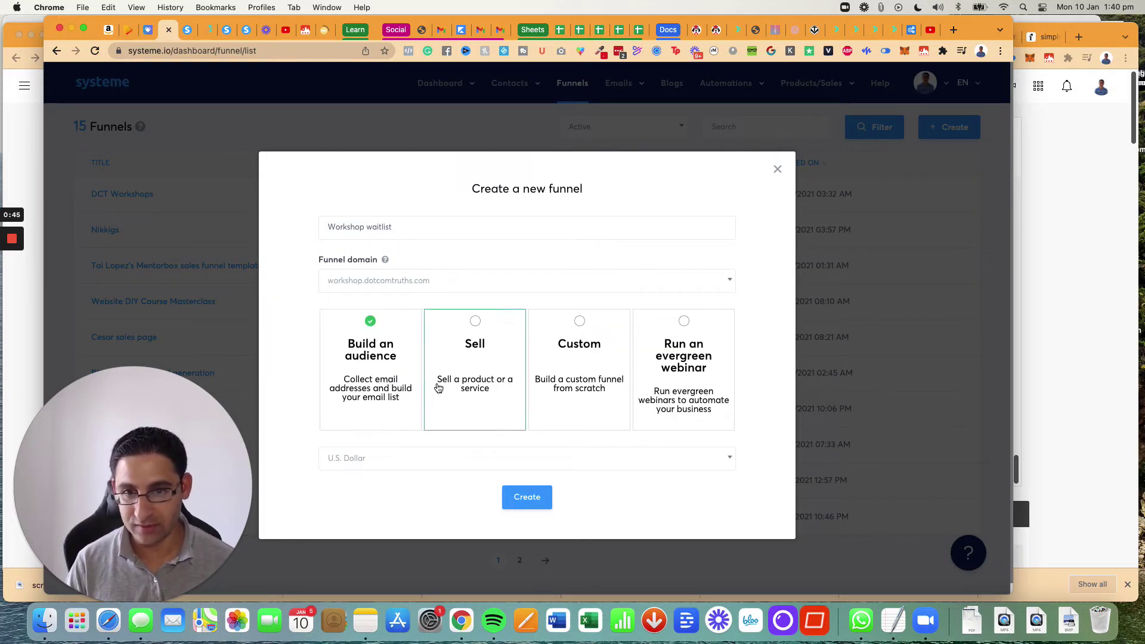
left_click(527, 496)
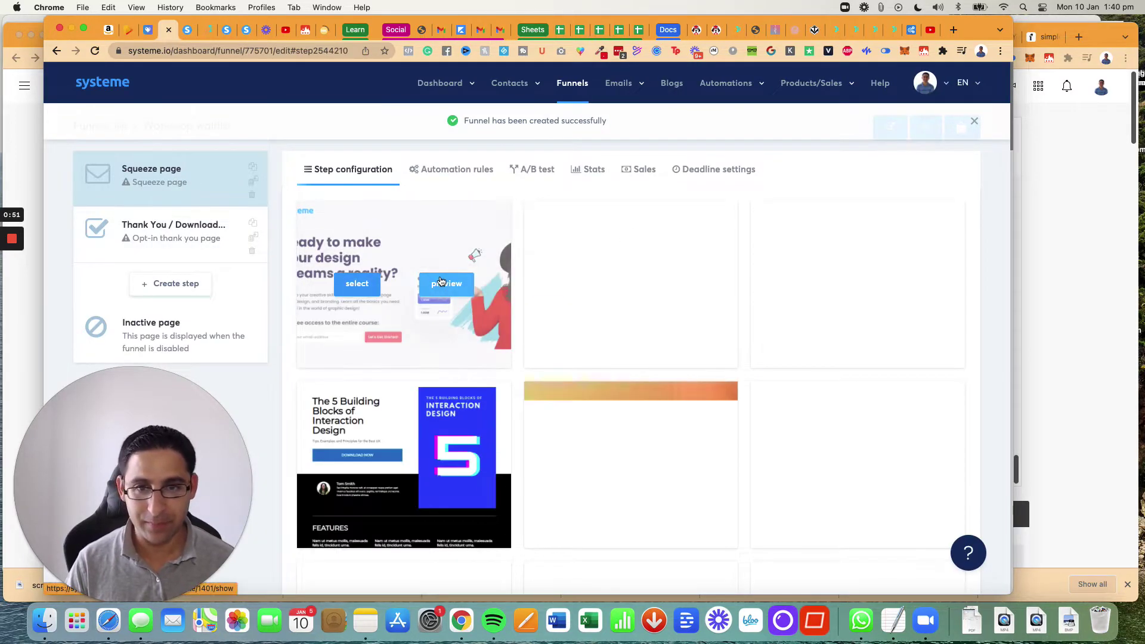
Apply the desert jeep template headlined 'The 3 step system to sell on autopilot!' to the squeeze page.
scroll(519, 303, "down", 1)
mouse_move(837, 321)
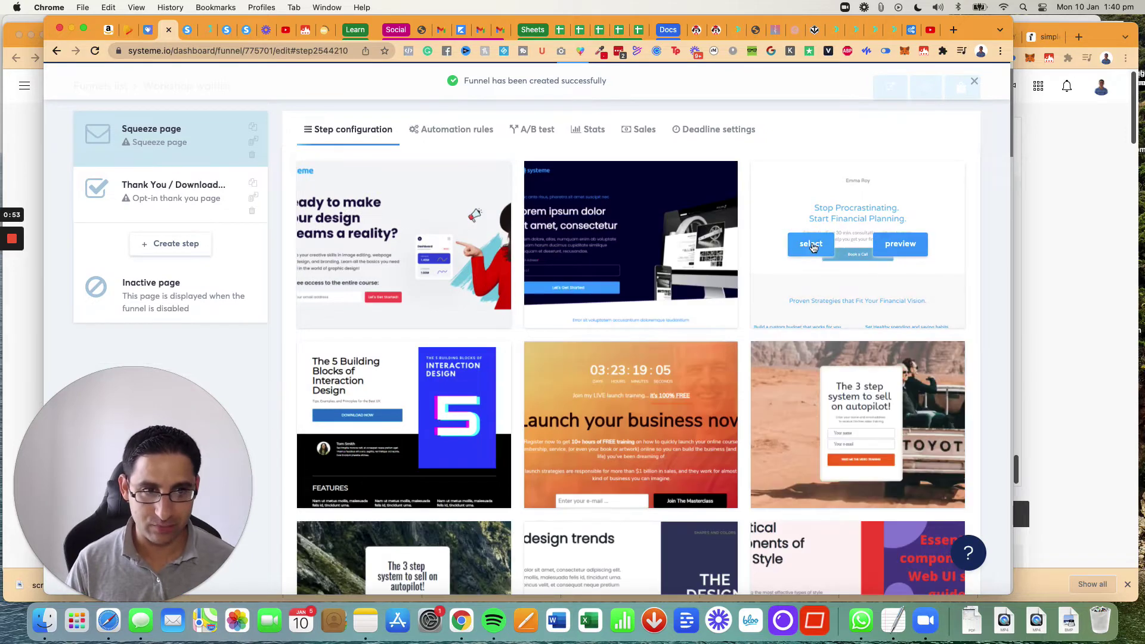
scroll(837, 320, "down", 2)
left_click(810, 352)
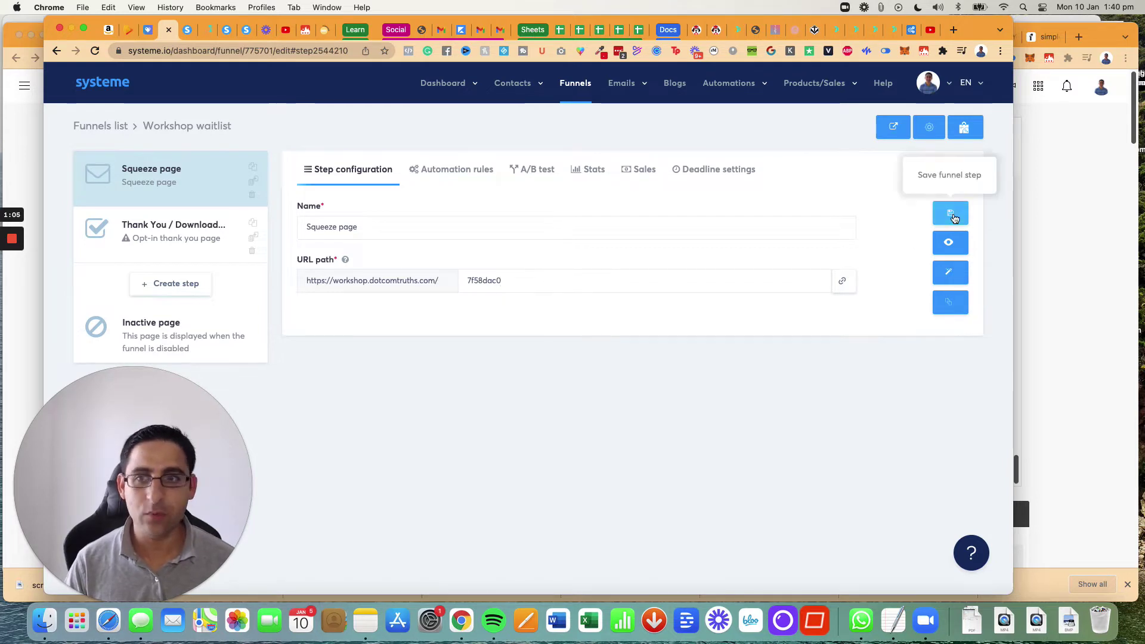
Copy the squeeze page URL and load it at /7f58dac0 in a private window.
left_click(843, 283)
left_click(79, 7)
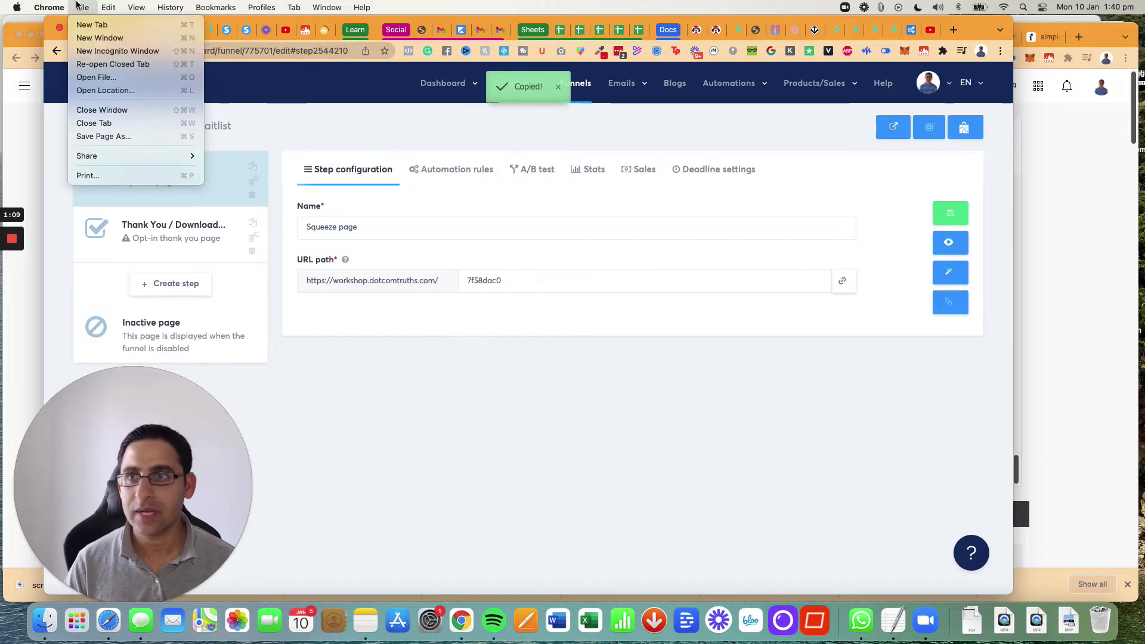
left_click(117, 51)
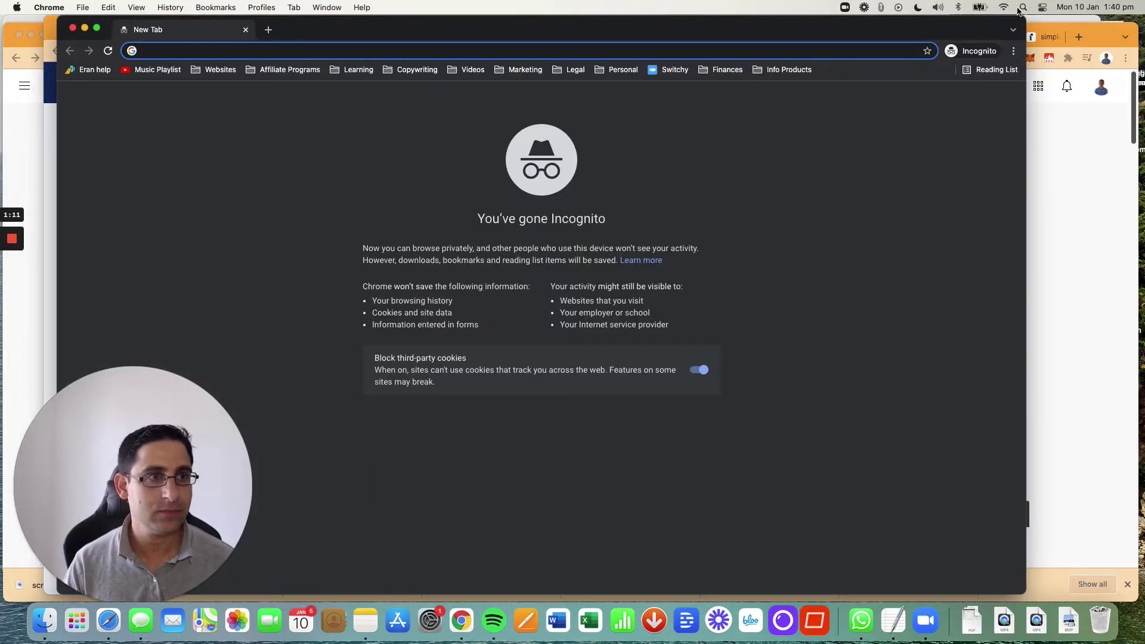
key("super+v")
key("Return")
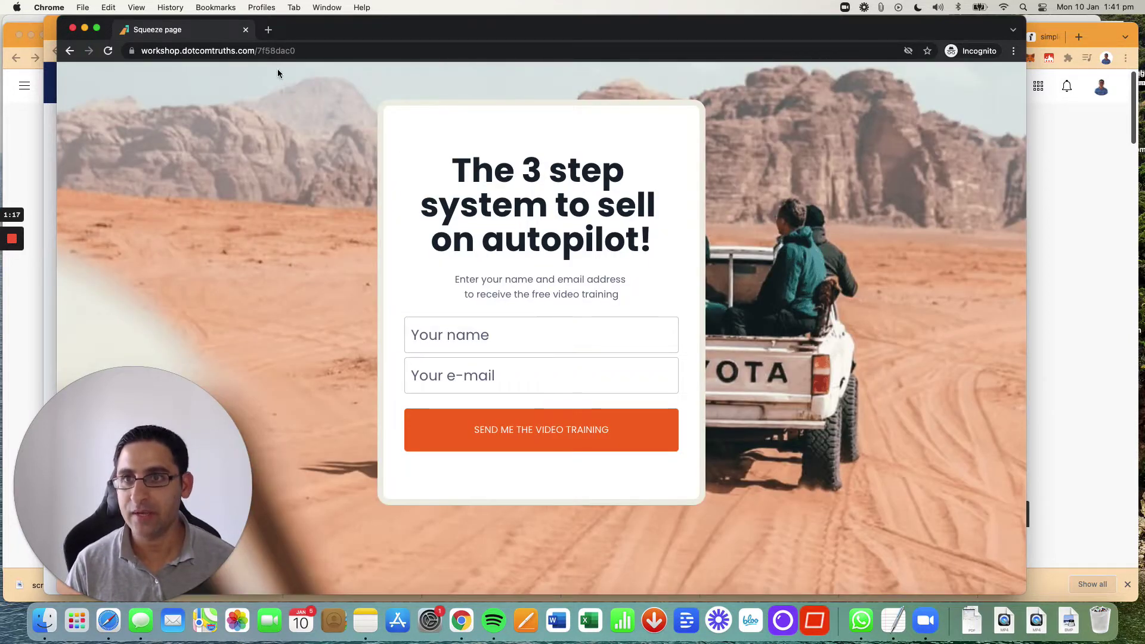
Strip the 7f58dac0 path and load the bare domain, which still shows a 404.
left_click_drag(261, 55, 339, 54)
key("BackSpace")
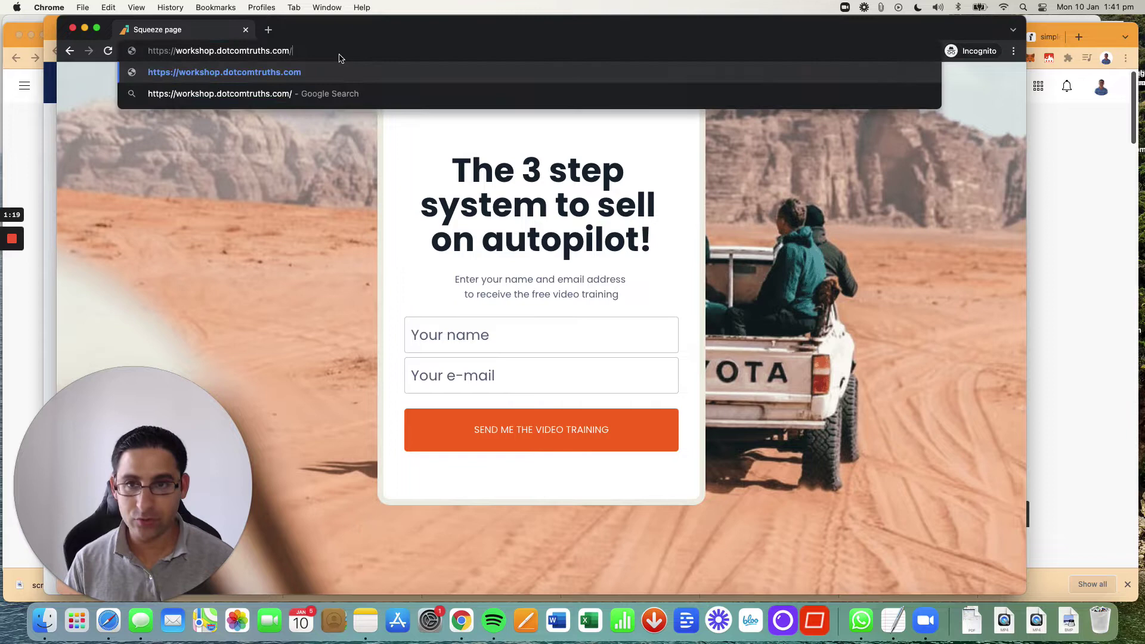
key("Return")
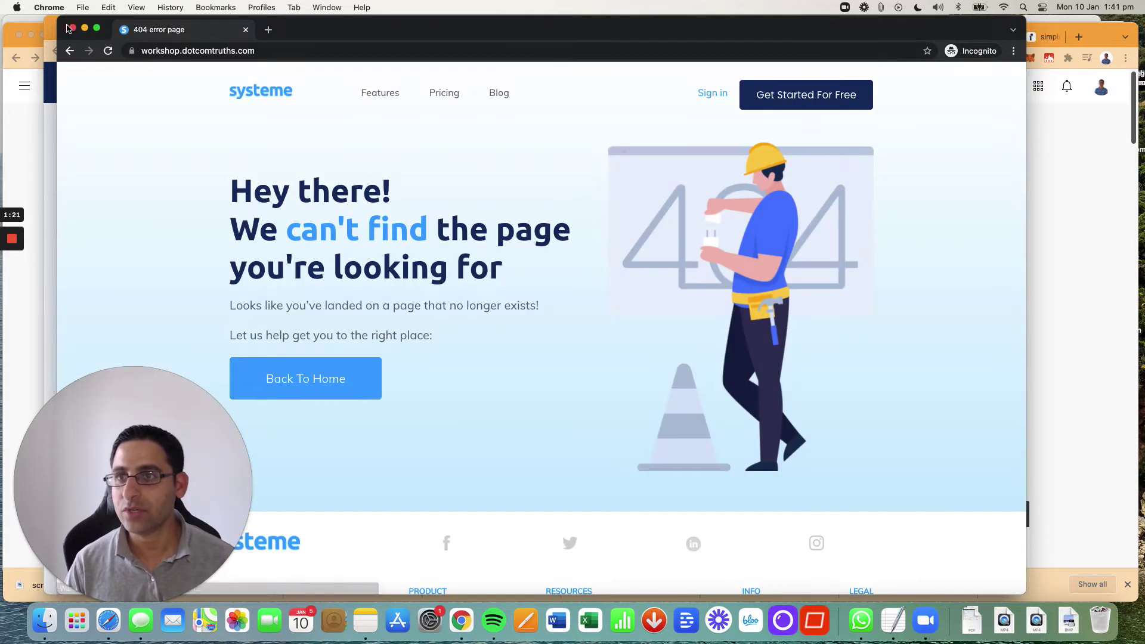
Close the private window, clear the squeeze page URL path and save it empty.
left_click(73, 28)
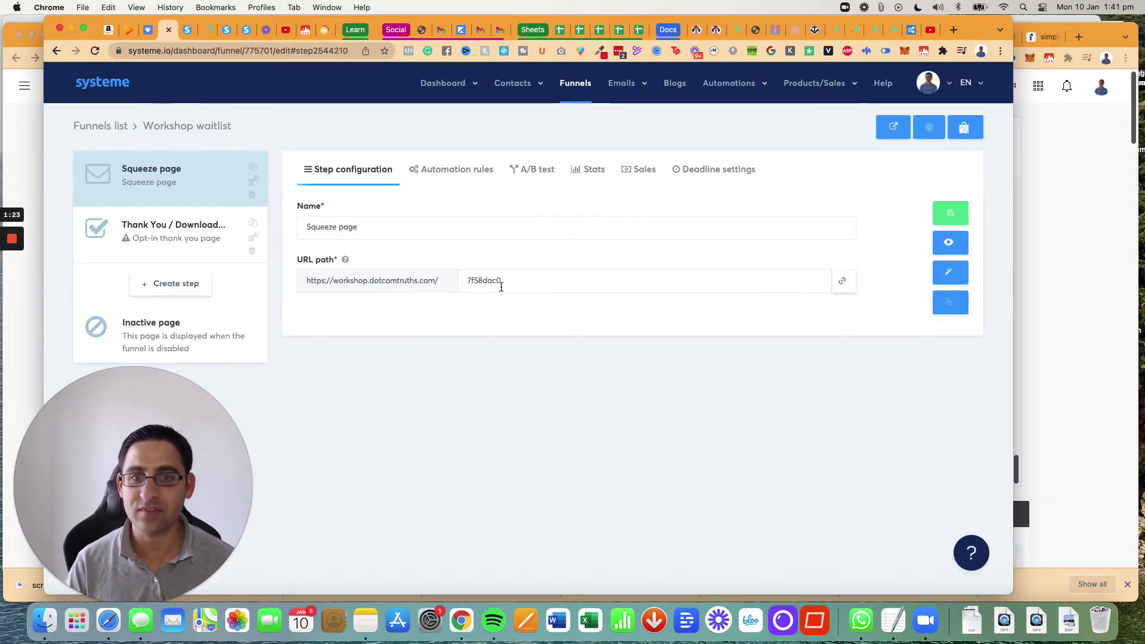
left_click_drag(501, 281, 421, 277)
key("BackSpace")
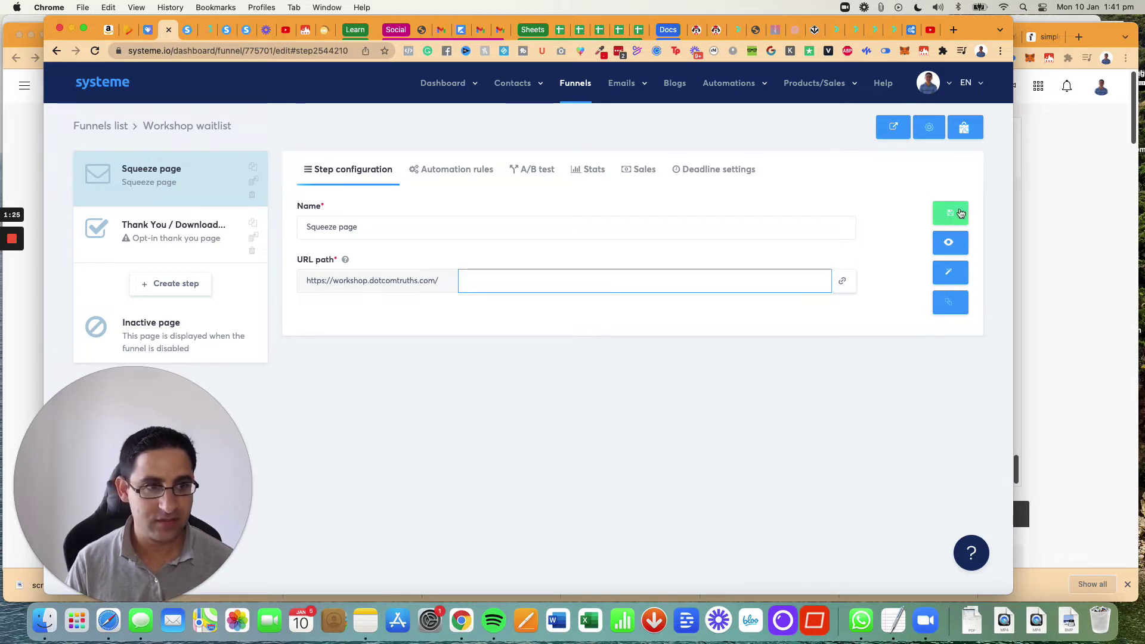
left_click(950, 213)
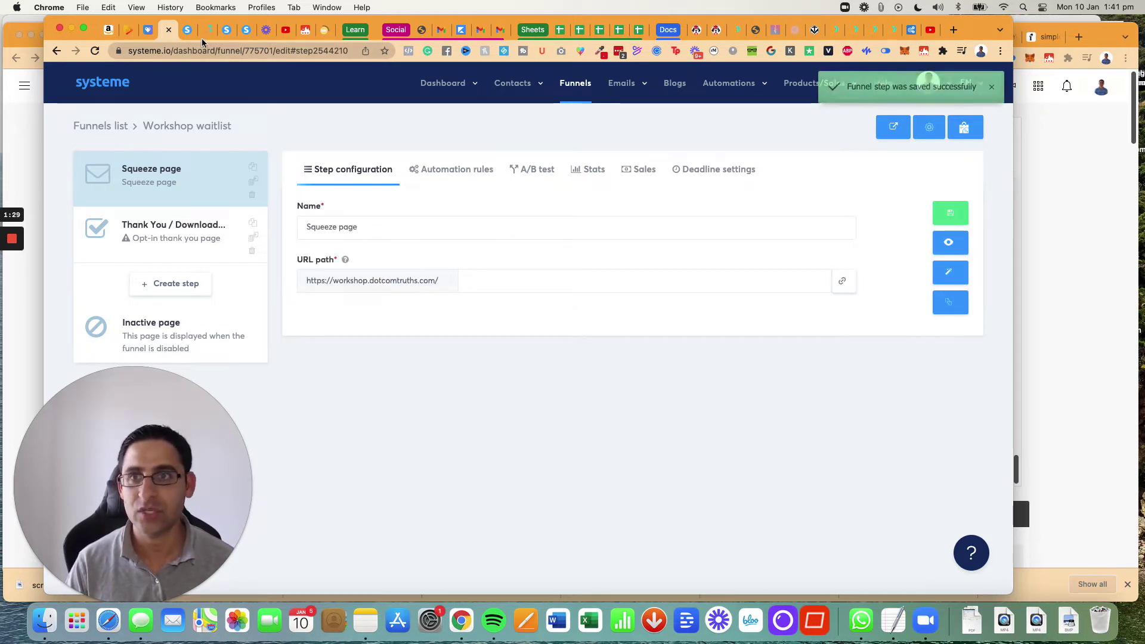
Back in the funnel editor, refill the URL path field with 7f58dac0.
left_click(170, 30)
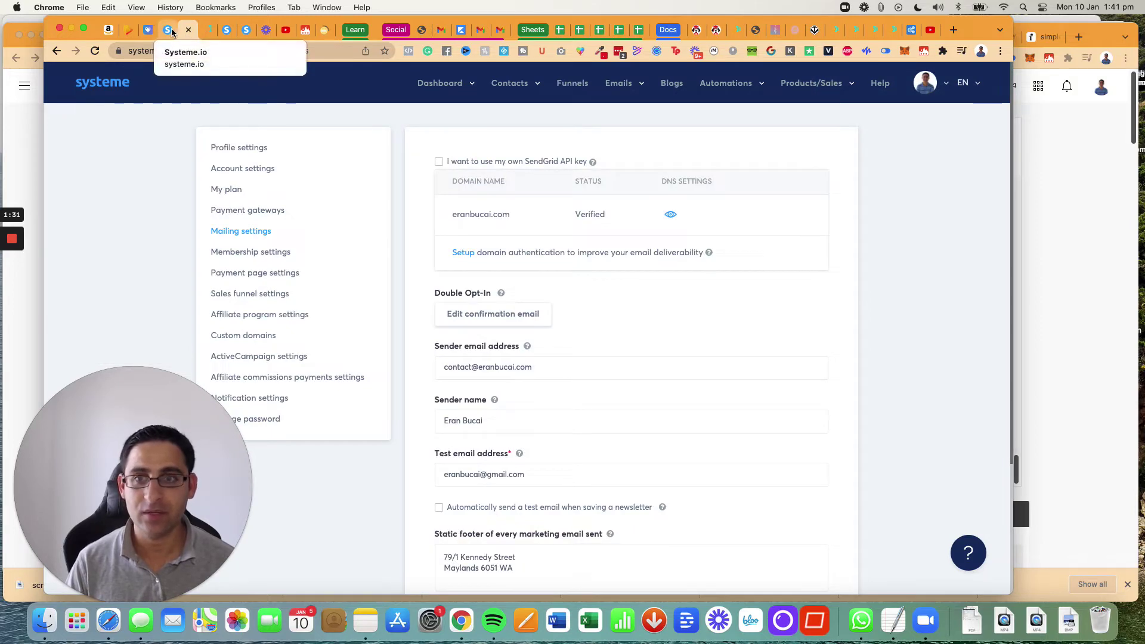
left_click(150, 30)
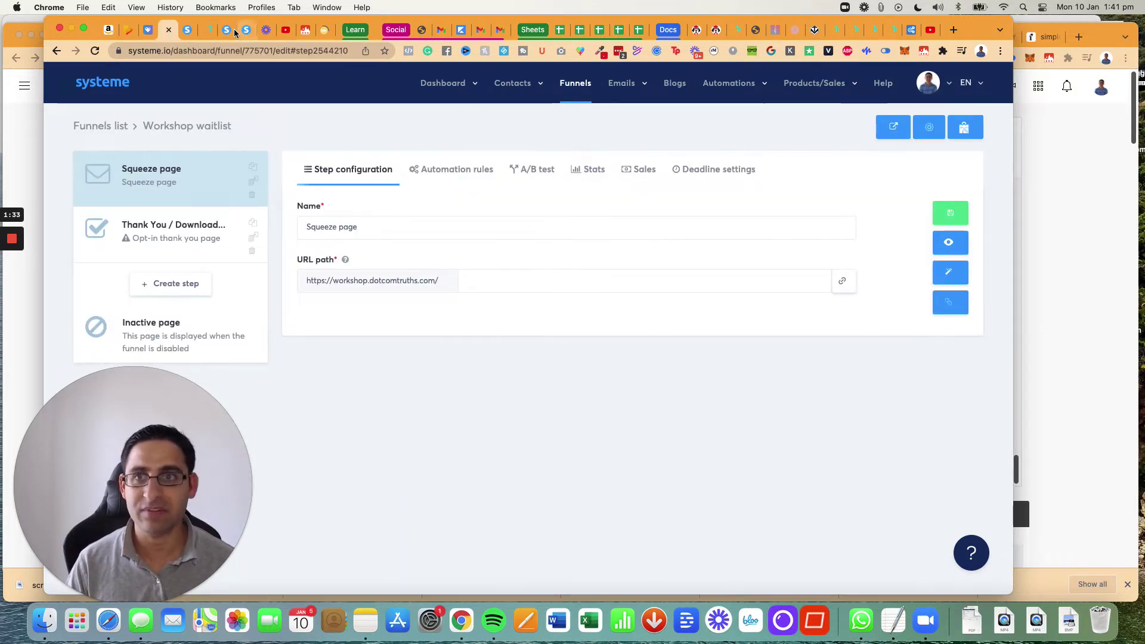
left_click(186, 30)
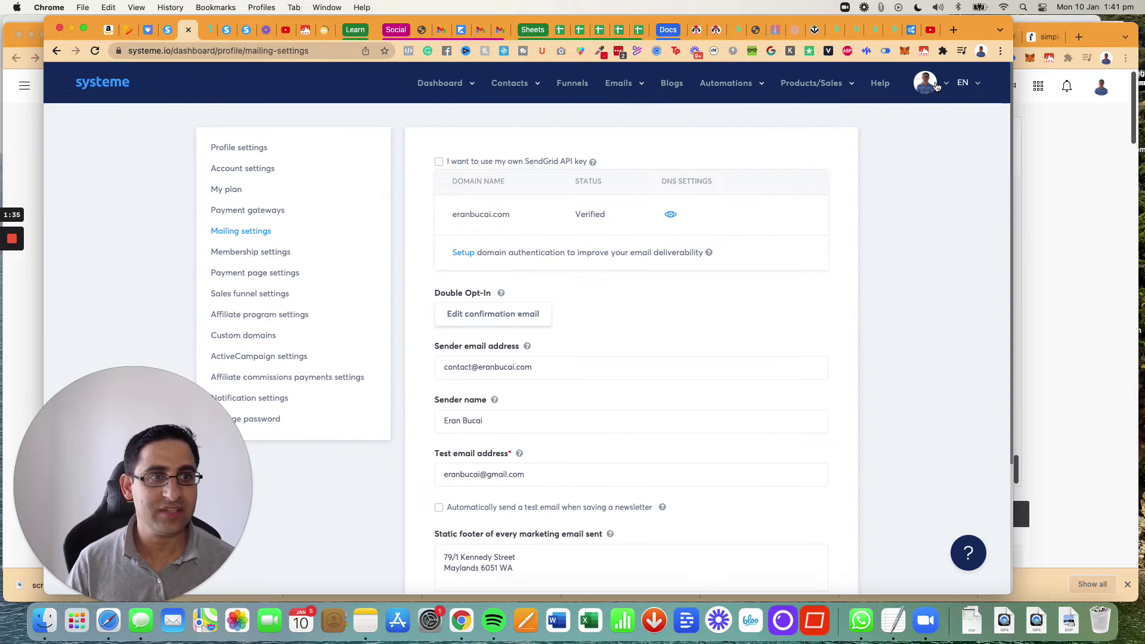
left_click(170, 29)
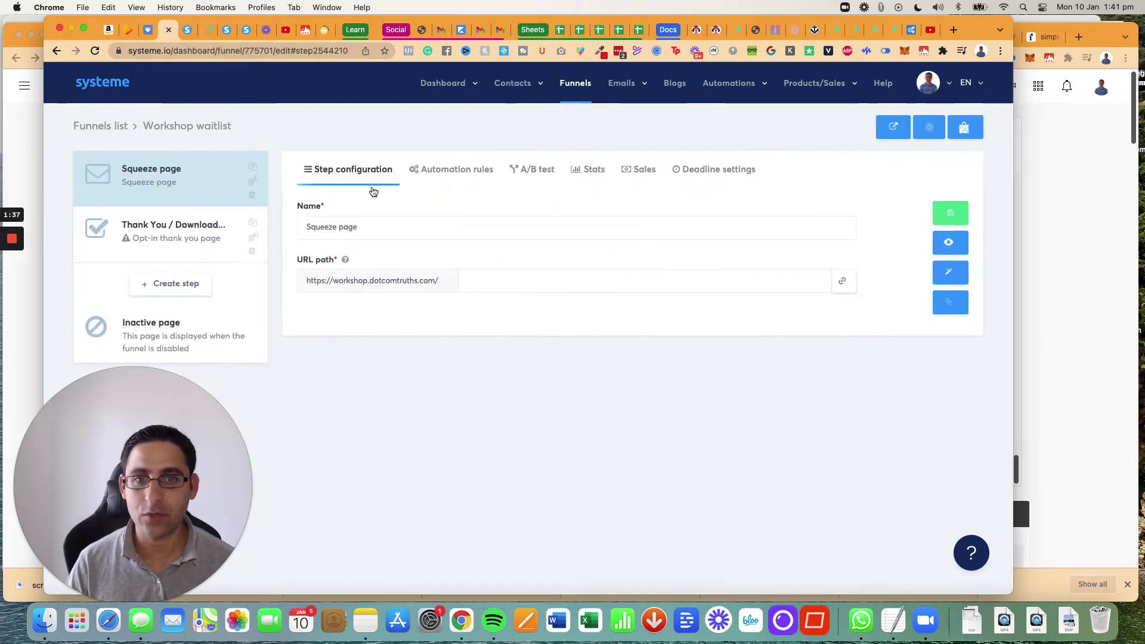
left_click(527, 280)
key("super+v")
left_click_drag(599, 280, 450, 268)
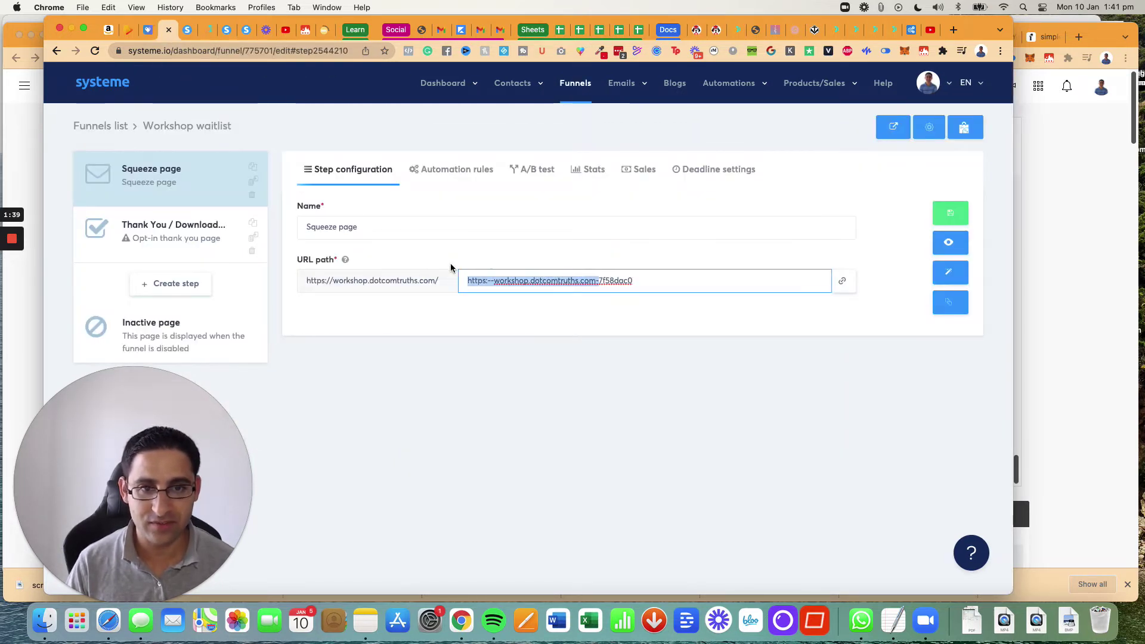
key("BackSpace")
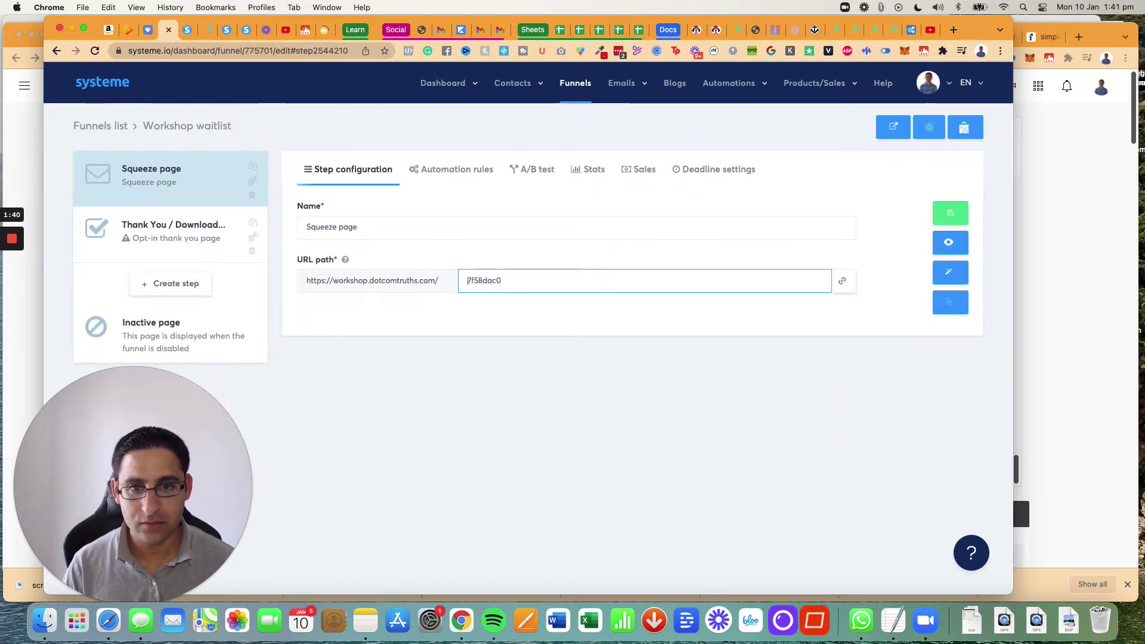
Save the squeeze page step and view the connected domains under Settings > Custom domains.
left_click(951, 224)
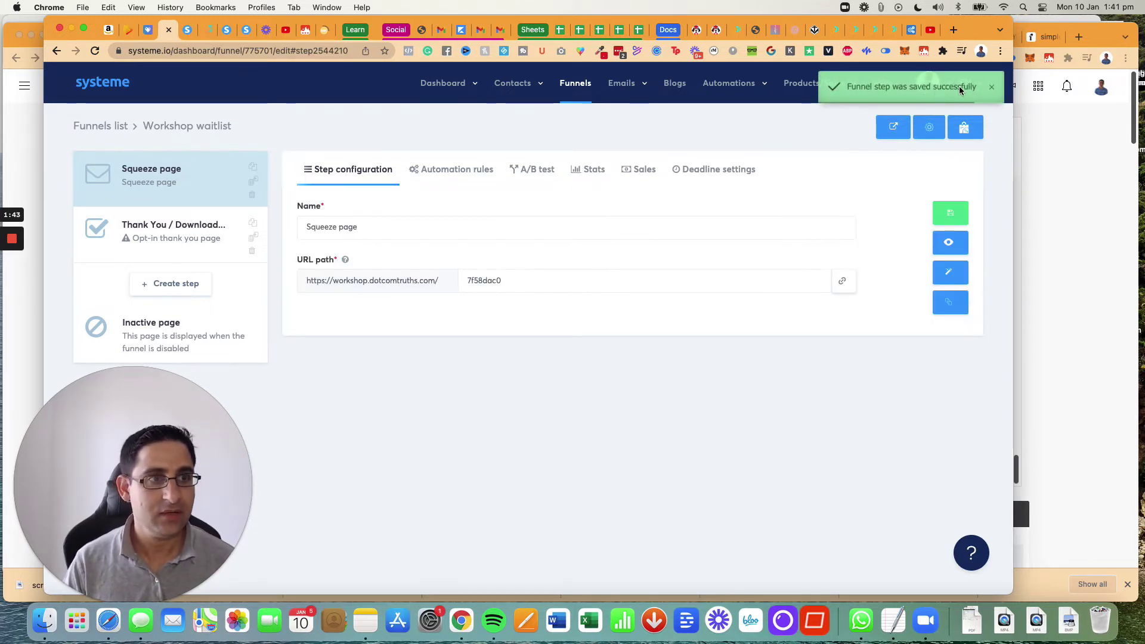
left_click(990, 87)
mouse_move(940, 101)
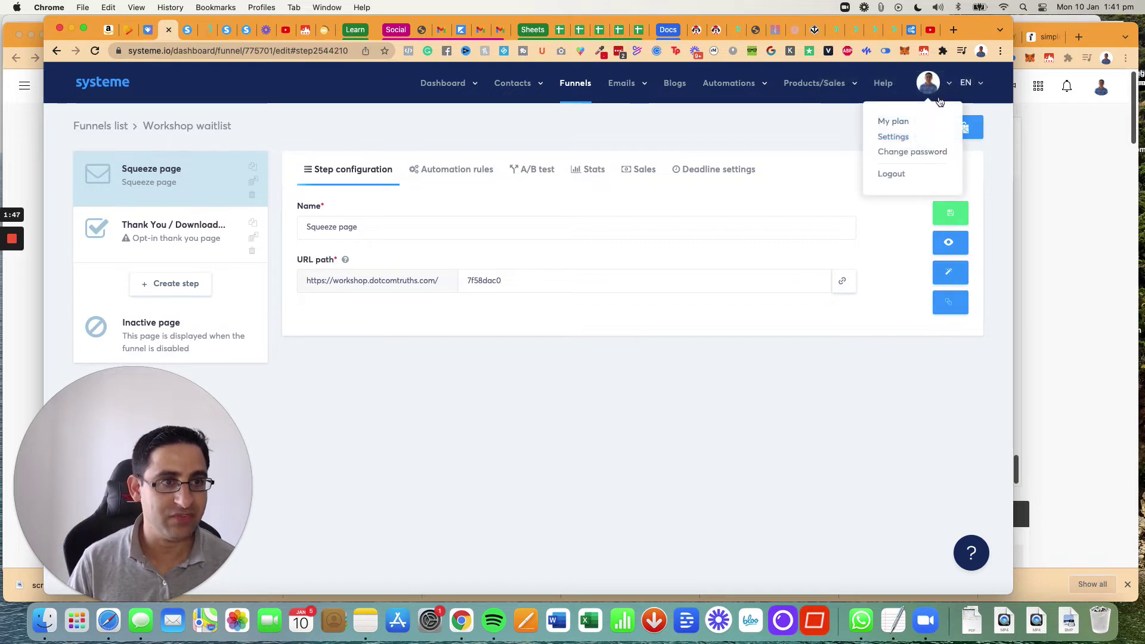
left_click(907, 144)
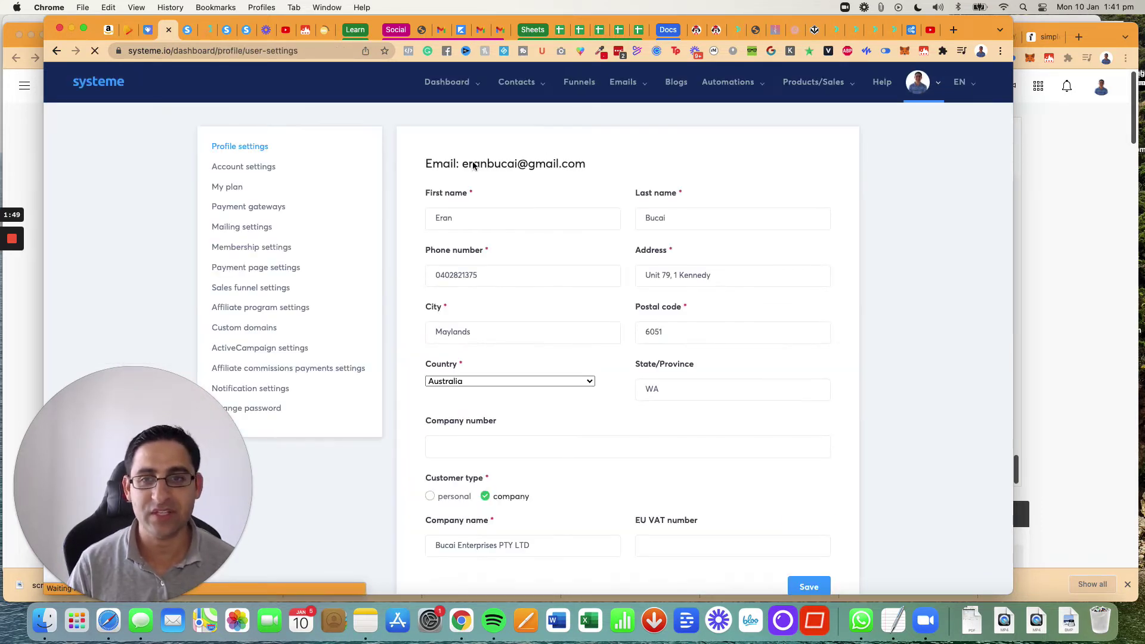
left_click(259, 329)
scroll(425, 334, "down", 2)
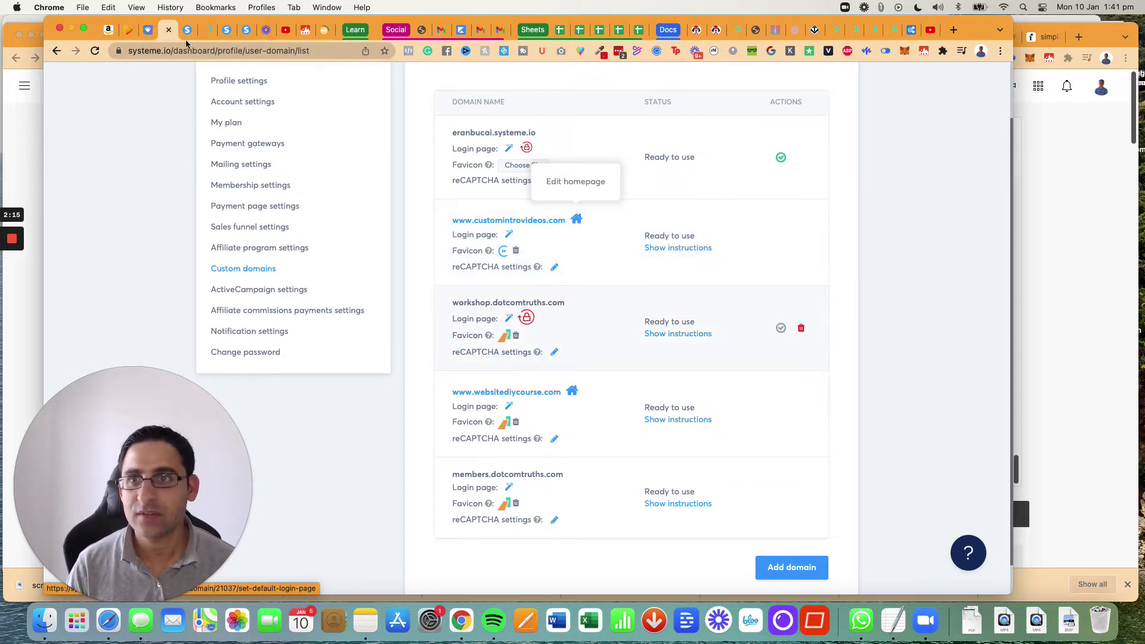
scroll(470, 123, "up", 2)
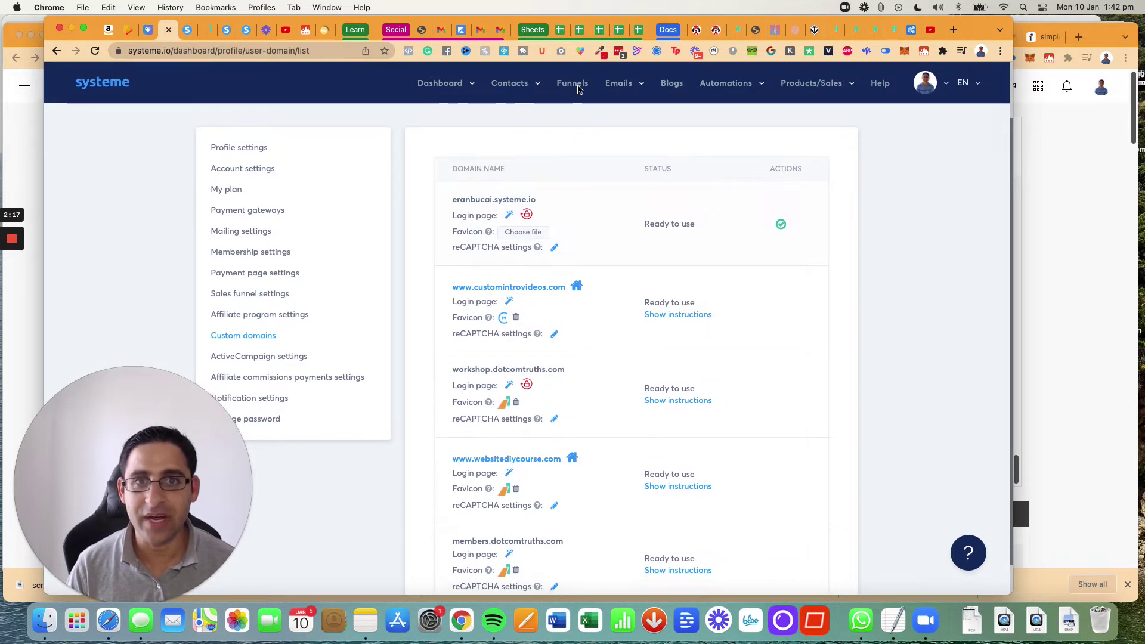
Open the Workshop waitlist funnel, delete the 7f58dac0 URL path and save the step.
left_click(578, 89)
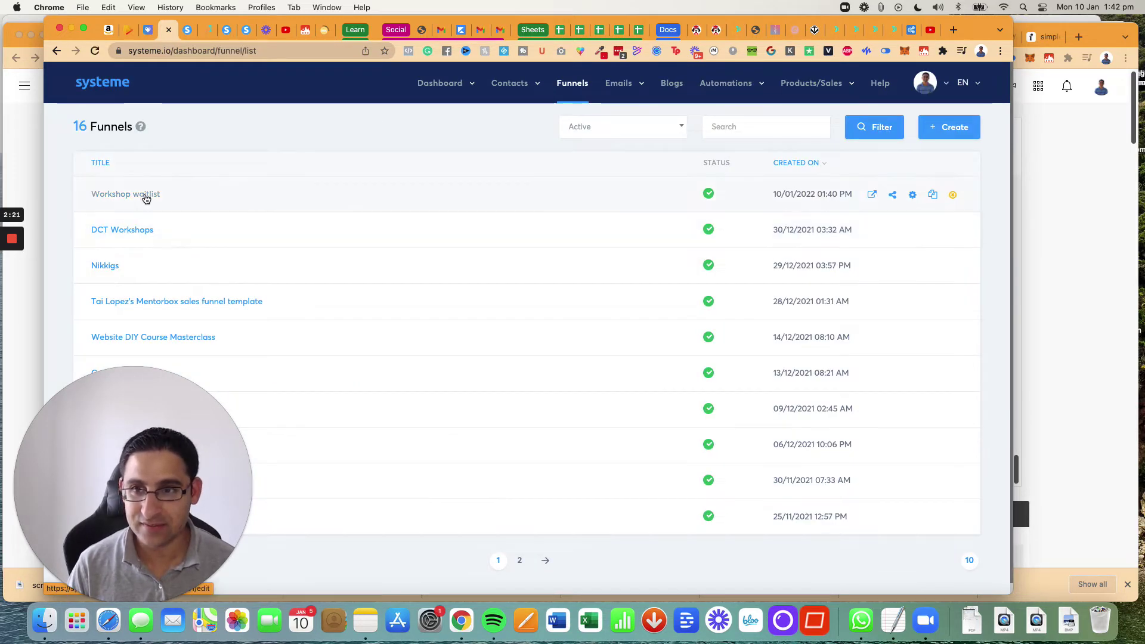
left_click(146, 198)
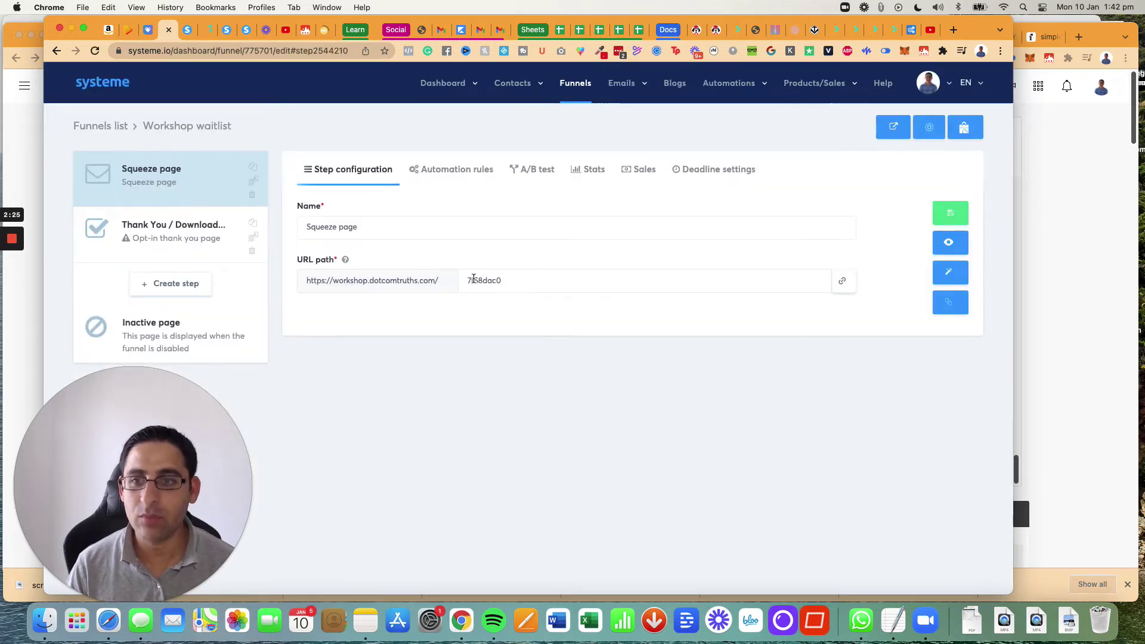
left_click_drag(523, 280, 438, 281)
key("BackSpace")
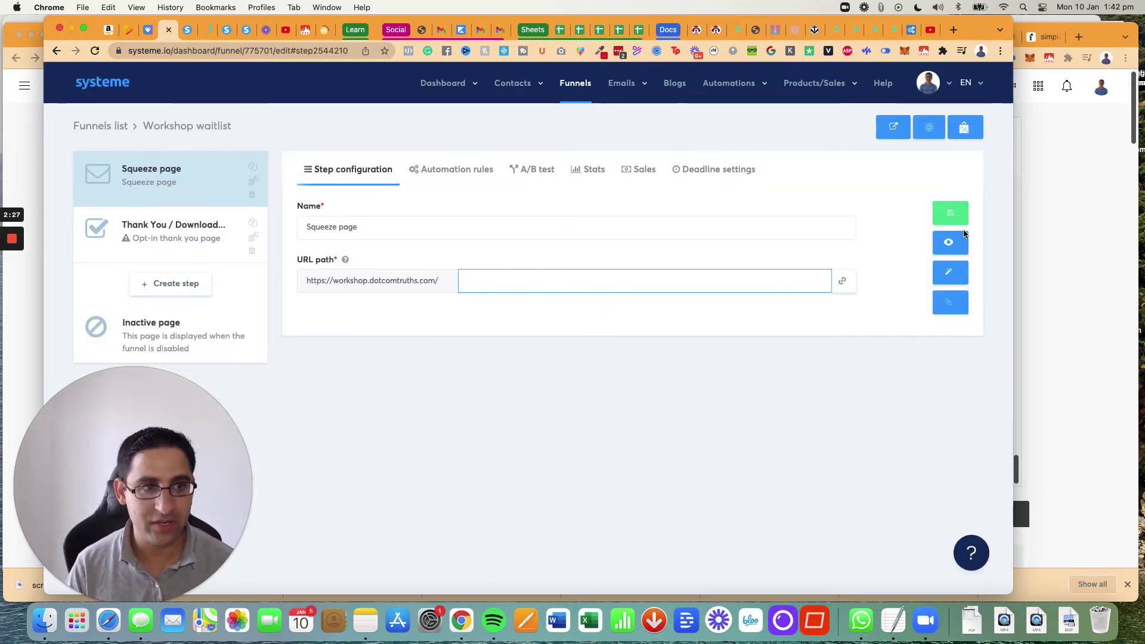
left_click(950, 212)
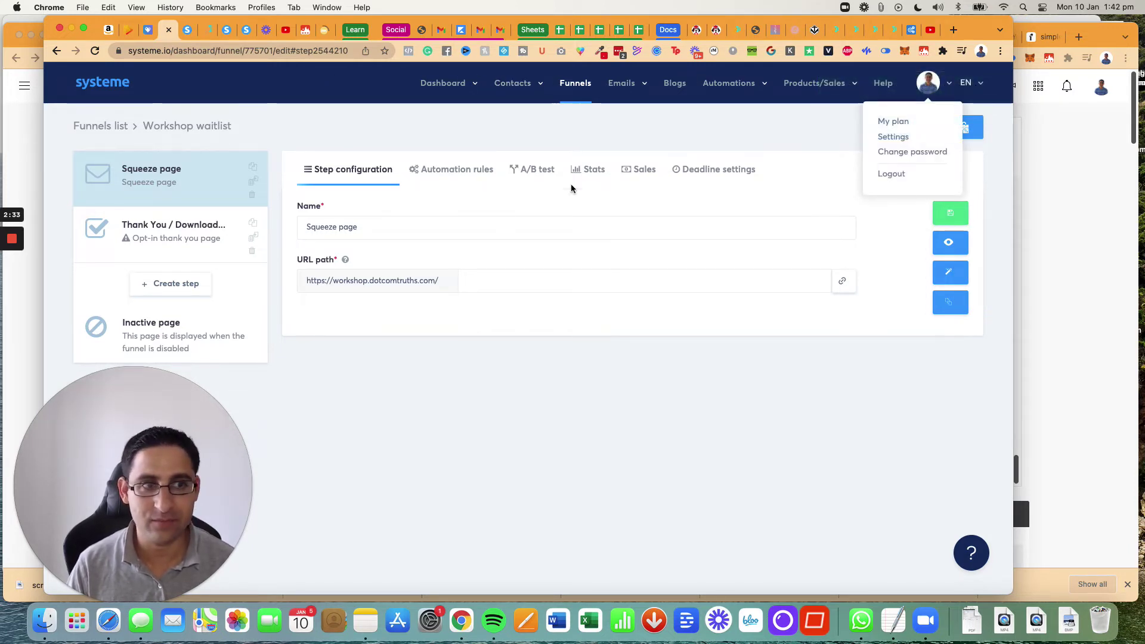
Open Settings > Custom domains again to see workshop.dotcomtruths.com with its homepage option.
mouse_move(930, 87)
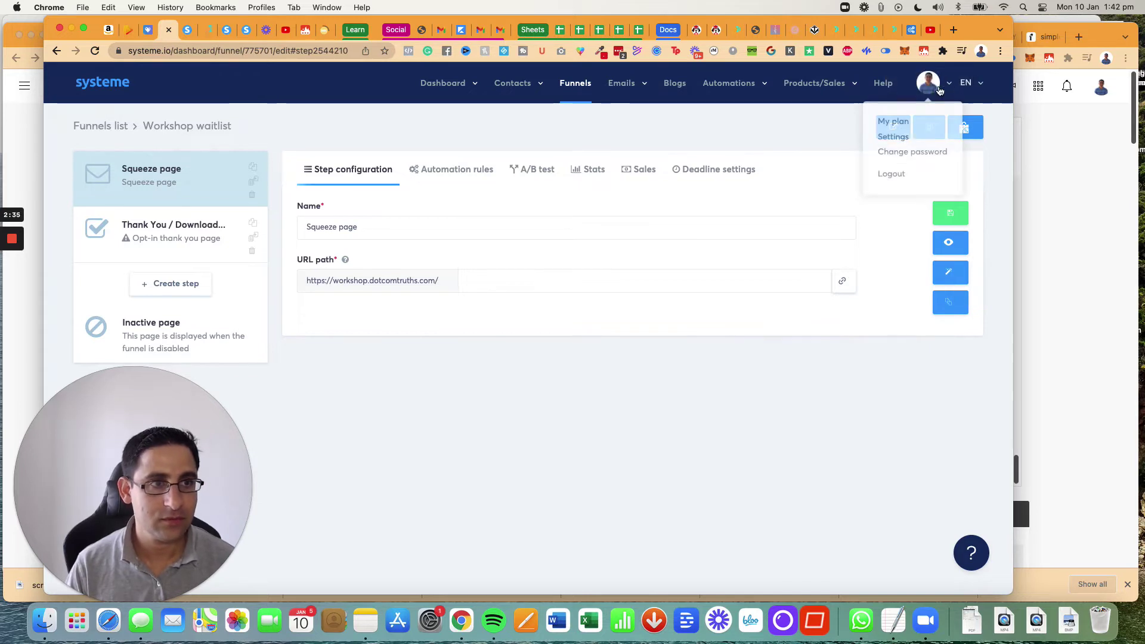
left_click(893, 137)
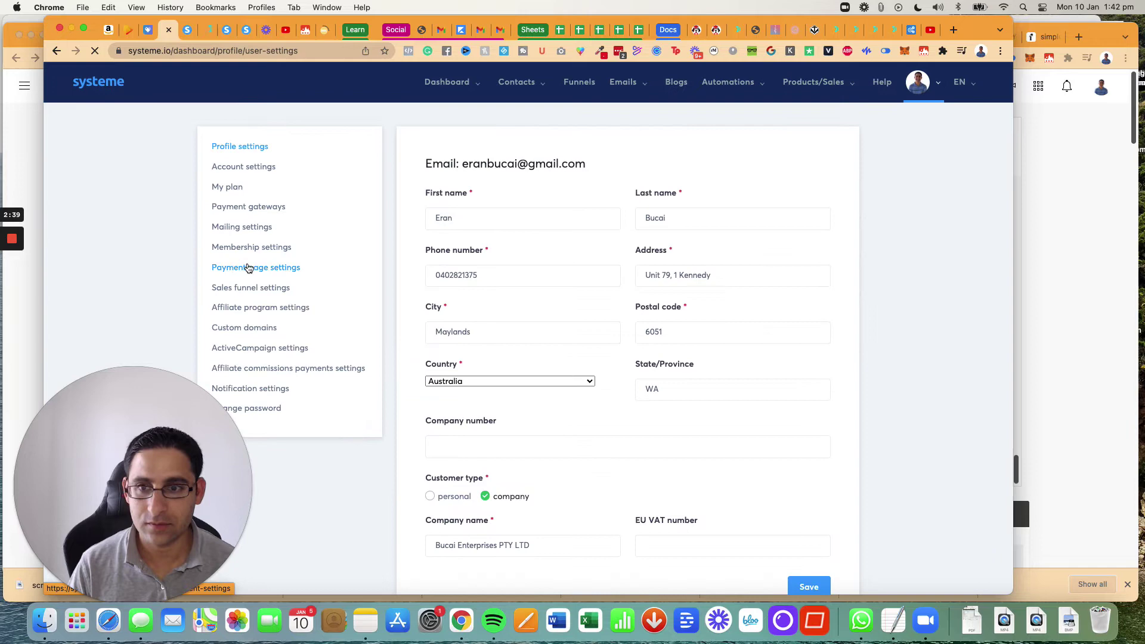
left_click(251, 329)
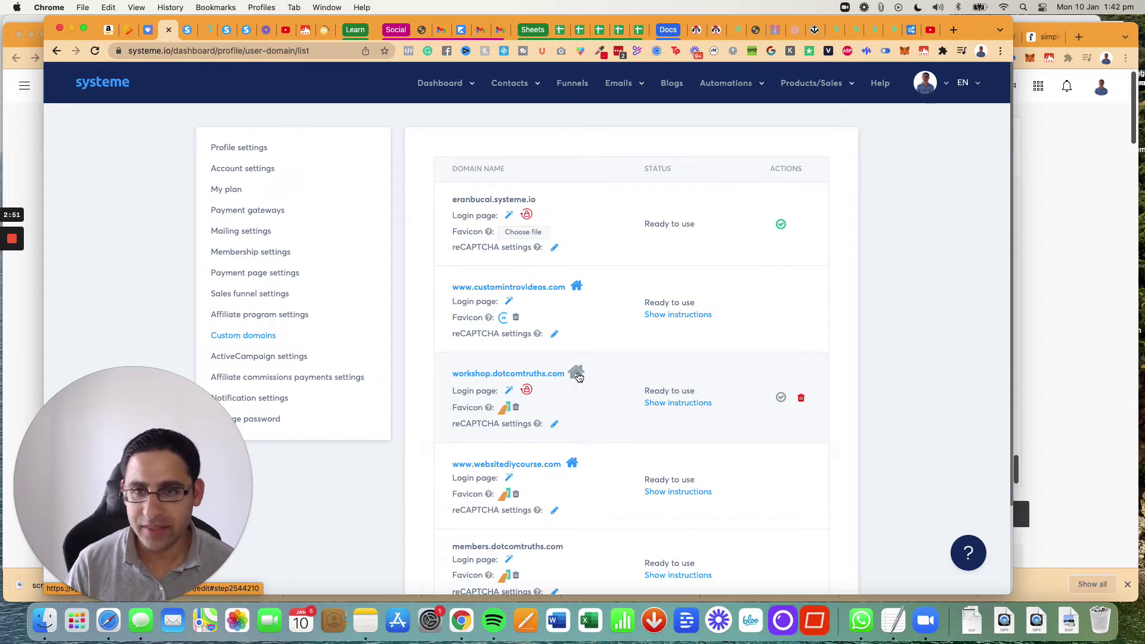
scroll(578, 377, "down", 1)
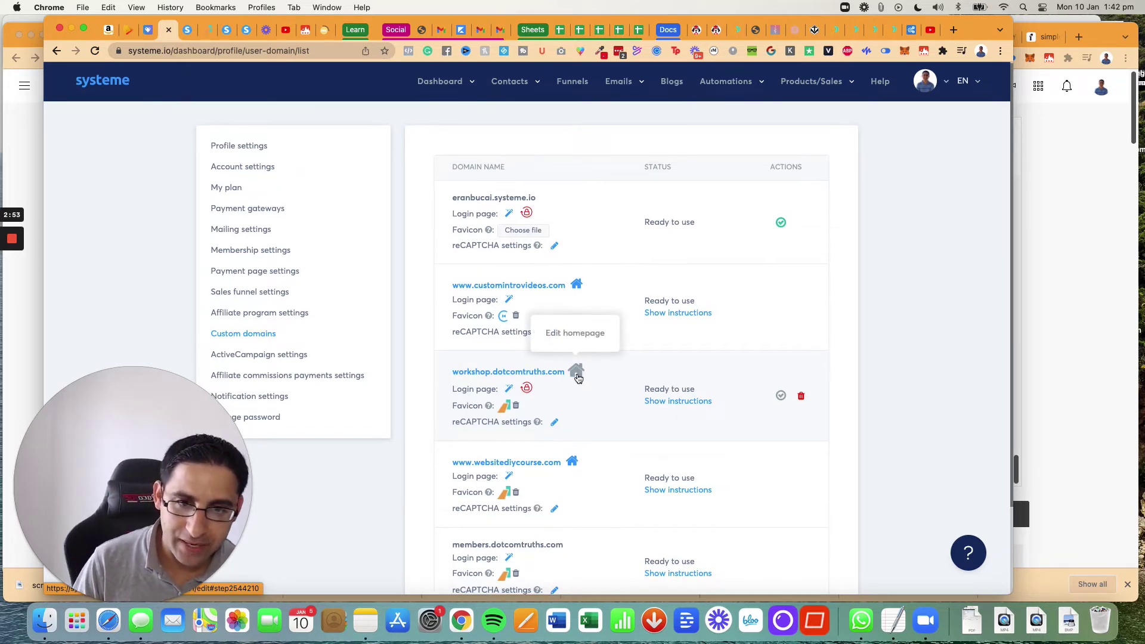
Edit the workshop.dotcomtruths.com homepage, opening the 'The 3 step system' squeeze page editor.
left_click(577, 373)
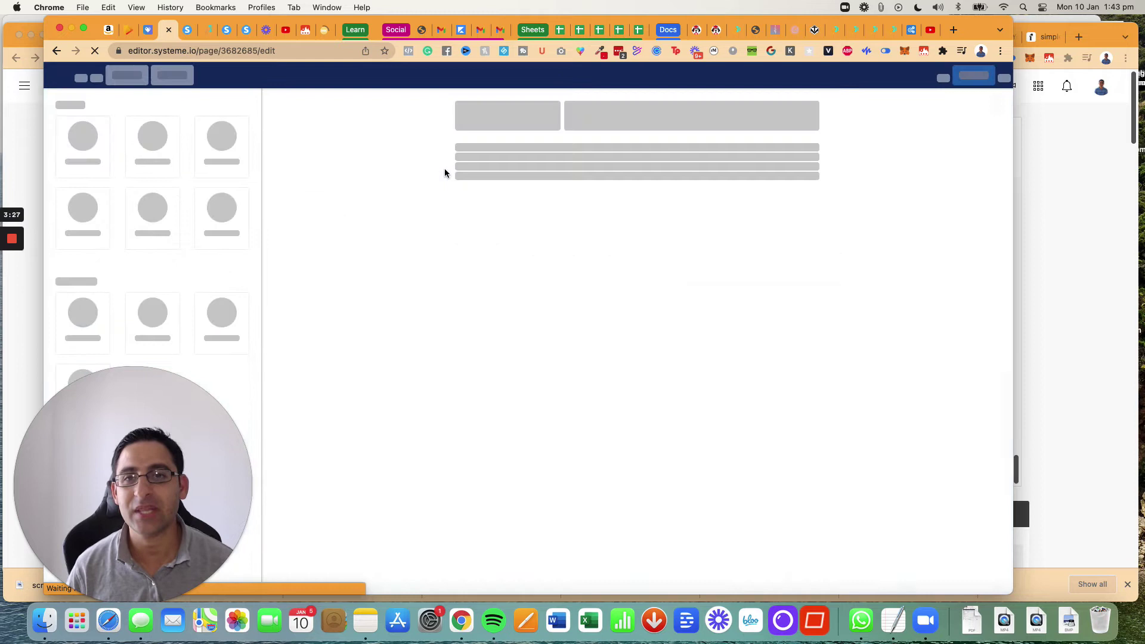
Go back from the page editor to the squeeze page step settings with the empty path.
left_click(57, 52)
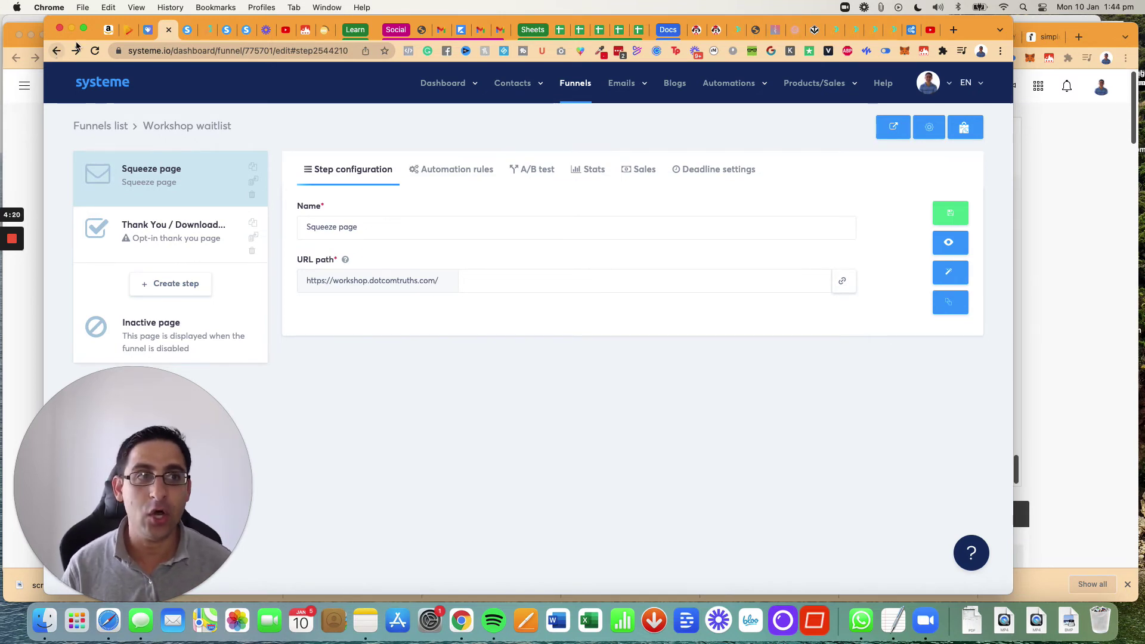
left_click(952, 30)
type("eranbucai.com/sio")
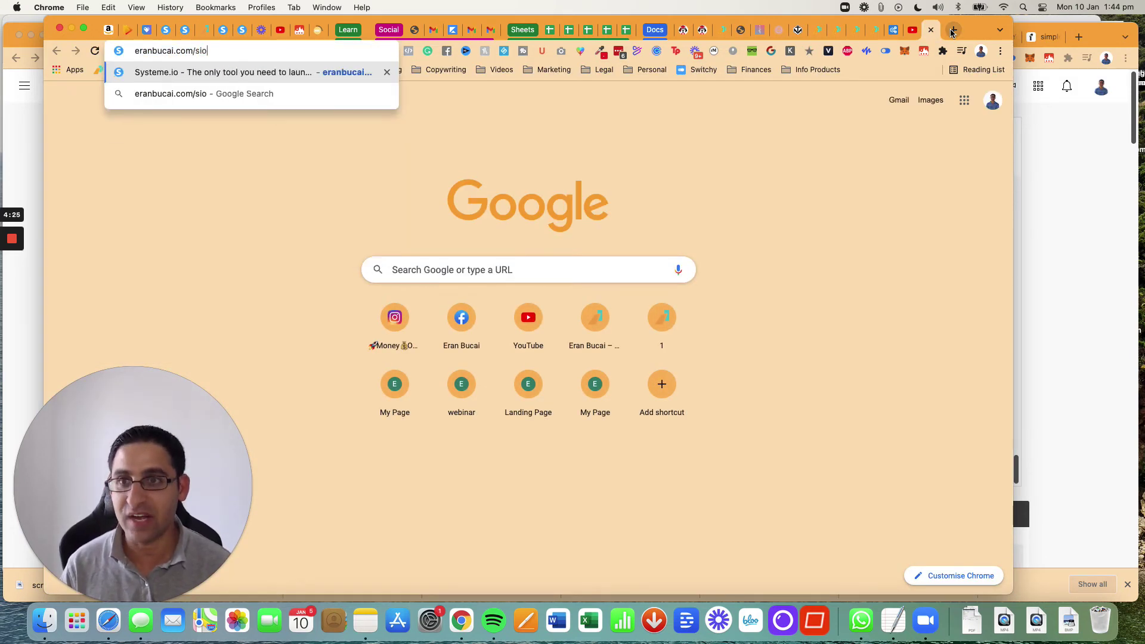
key("Return")
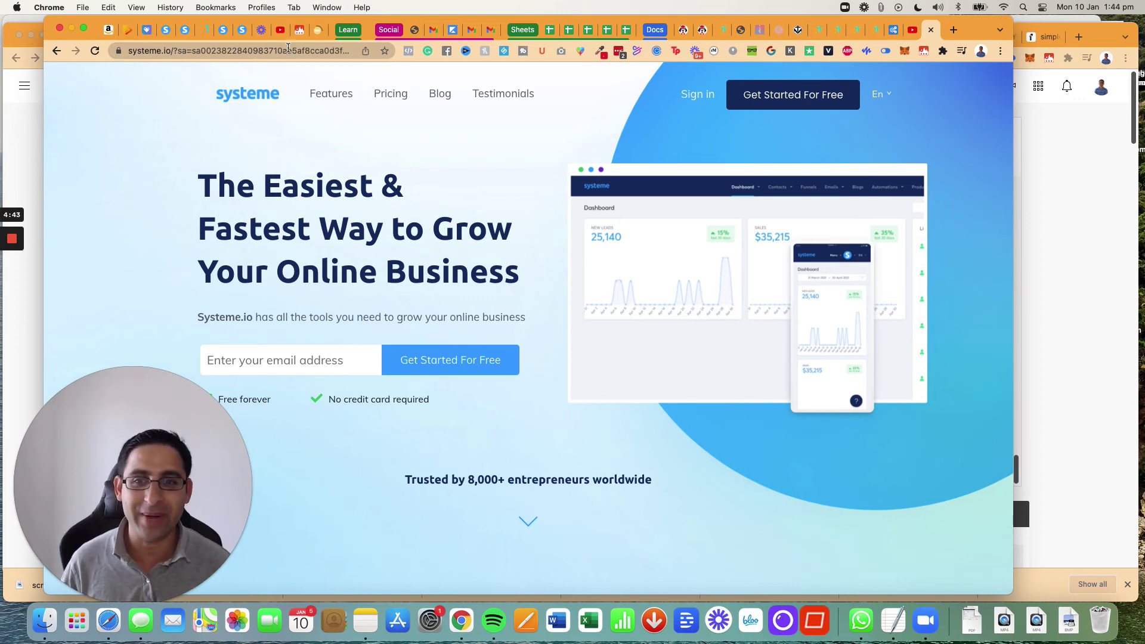
left_click(931, 29)
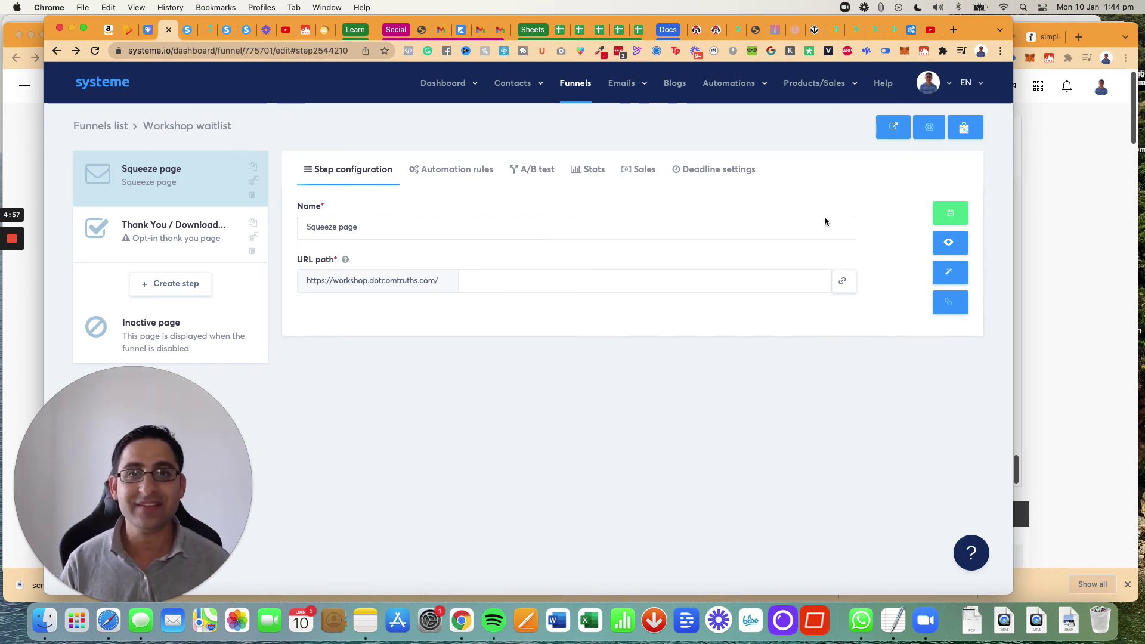
Load websitediycourse.com in a new Chrome tab.
left_click(954, 30)
type("websitec")
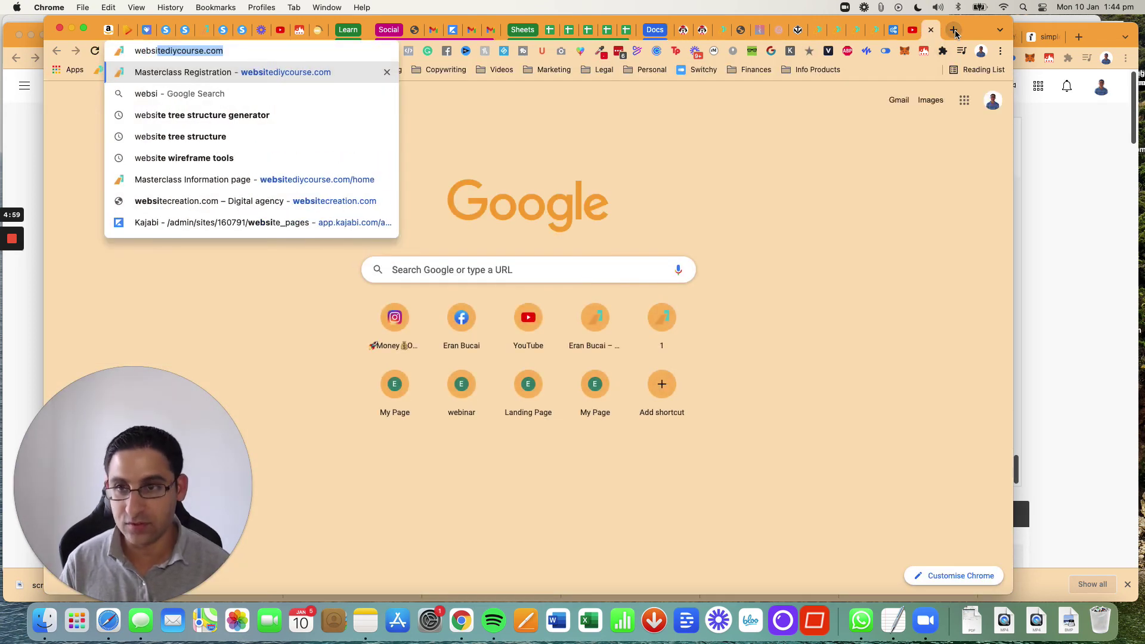
key("BackSpace")
key("BackSpace")
type("diycourse.com")
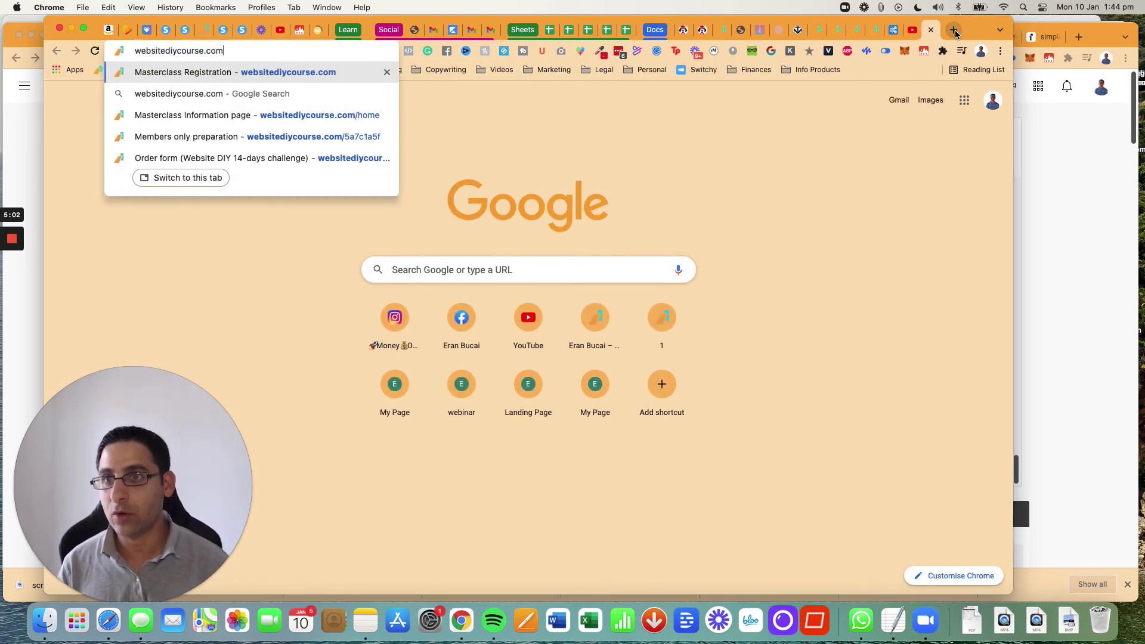
key("Return")
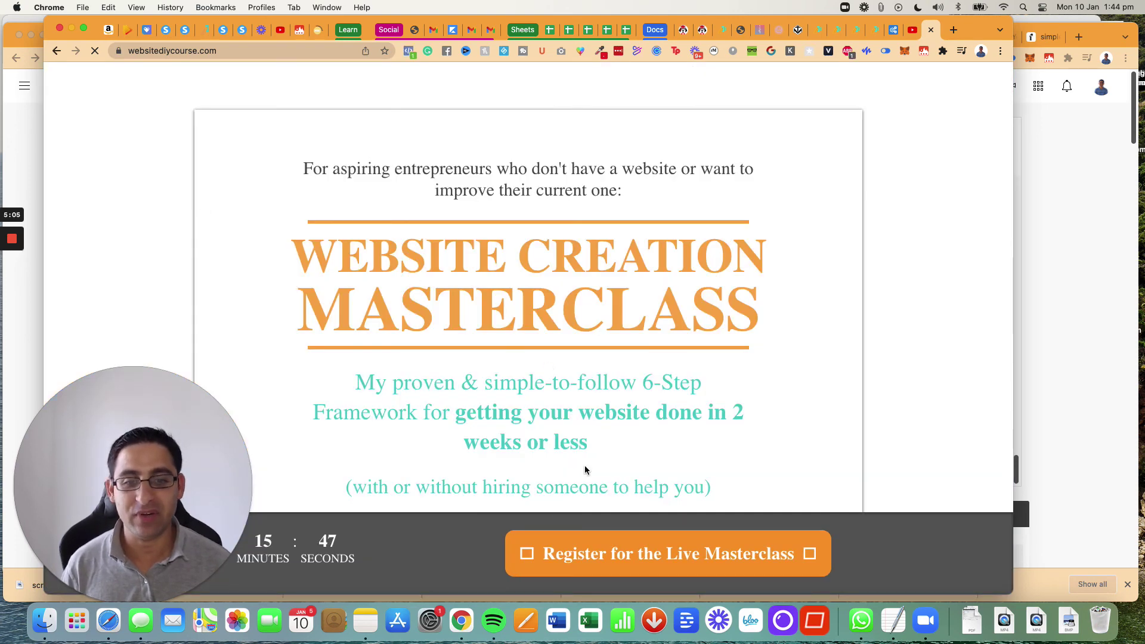
Scroll through the Website Creation Masterclass page, past the countdown timer and three registration bonuses.
scroll(468, 399, "down", 5)
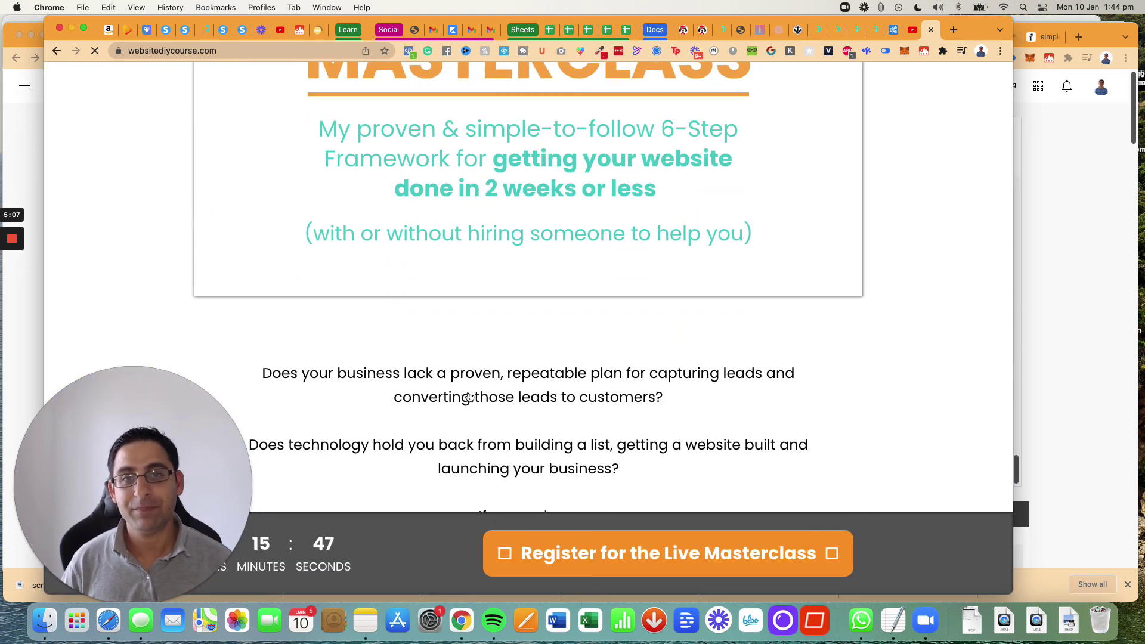
scroll(438, 277, "up", 2)
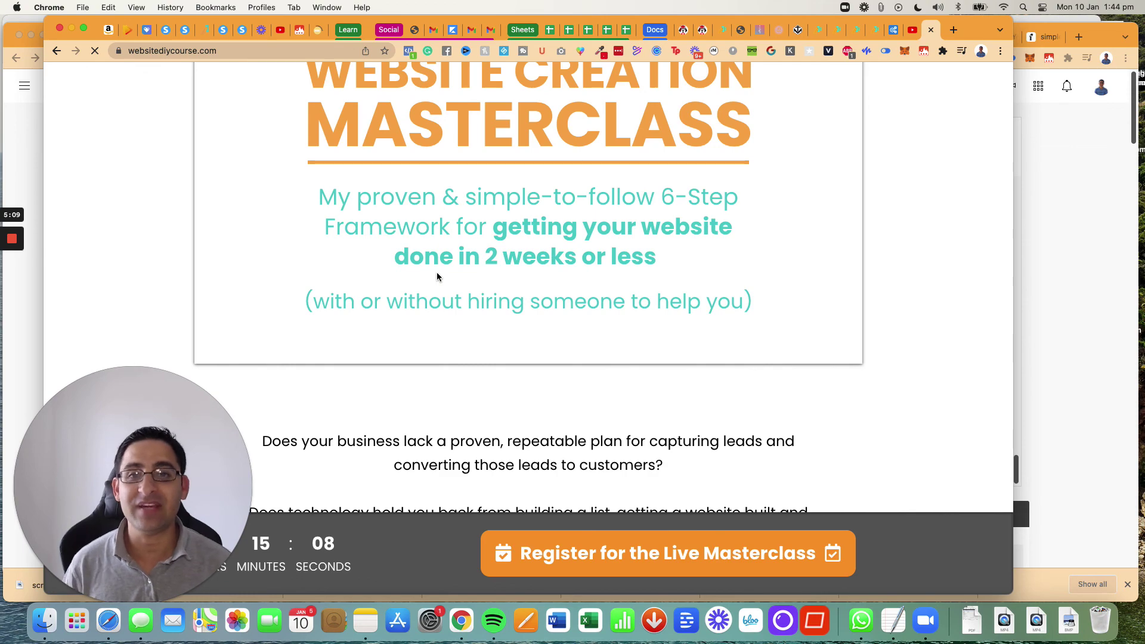
scroll(437, 276, "down", 1)
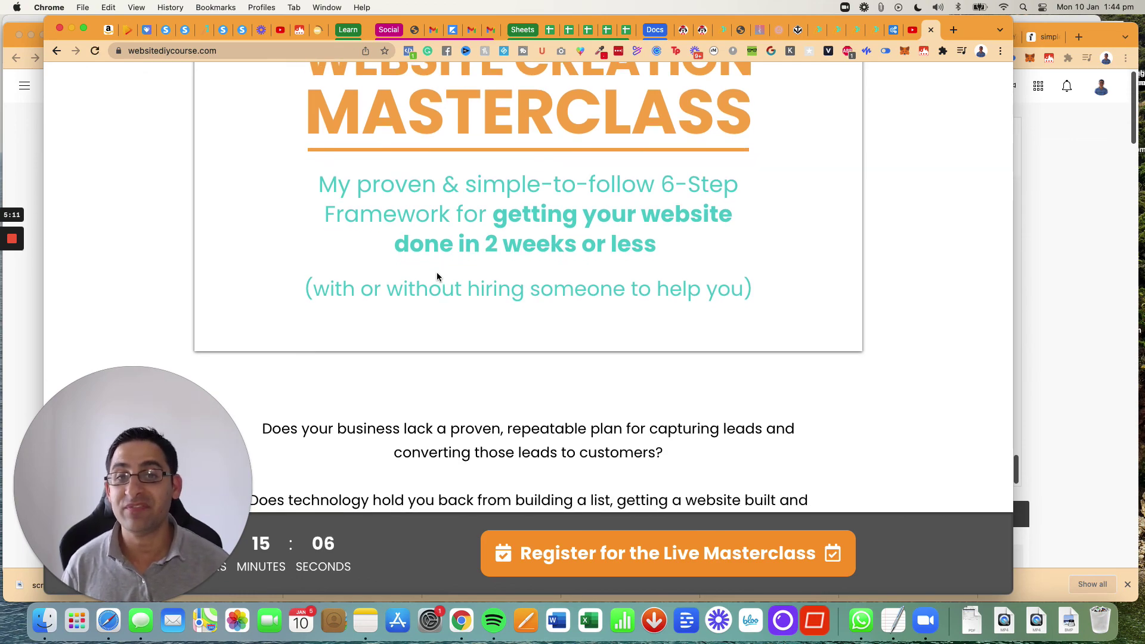
scroll(438, 276, "down", 15)
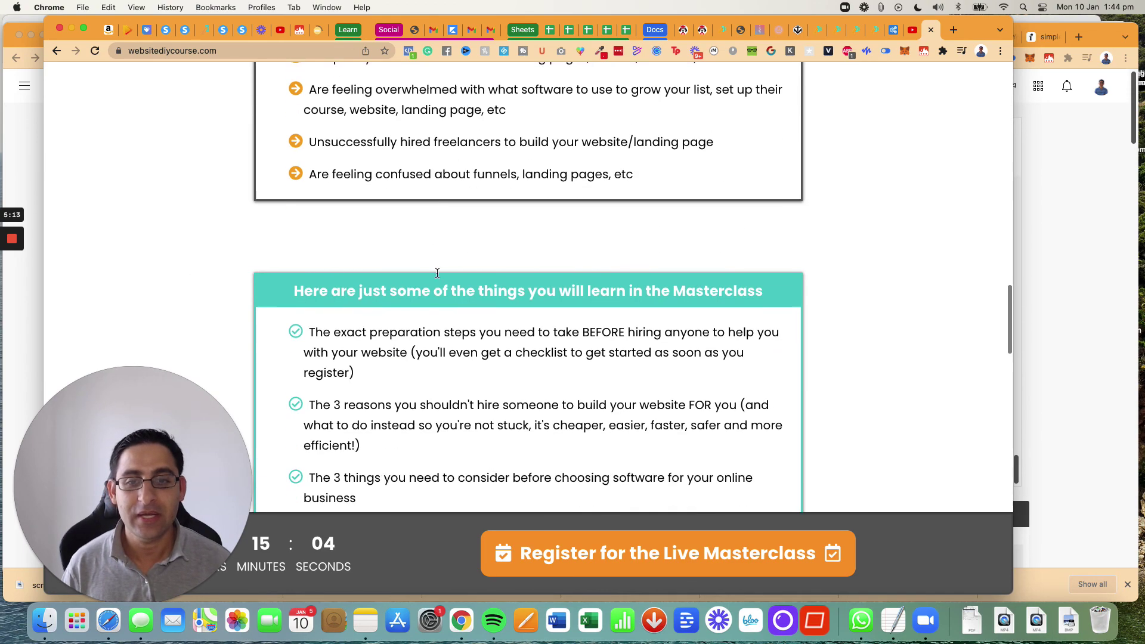
scroll(438, 273, "down", 2)
scroll(450, 274, "down", 5)
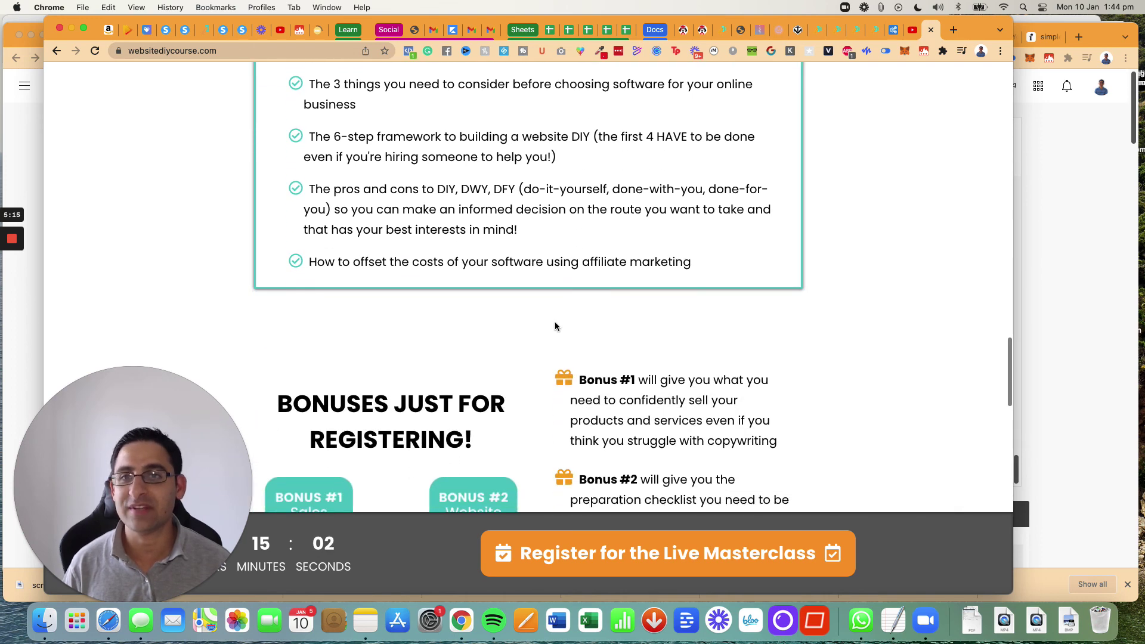
scroll(555, 326, "down", 6)
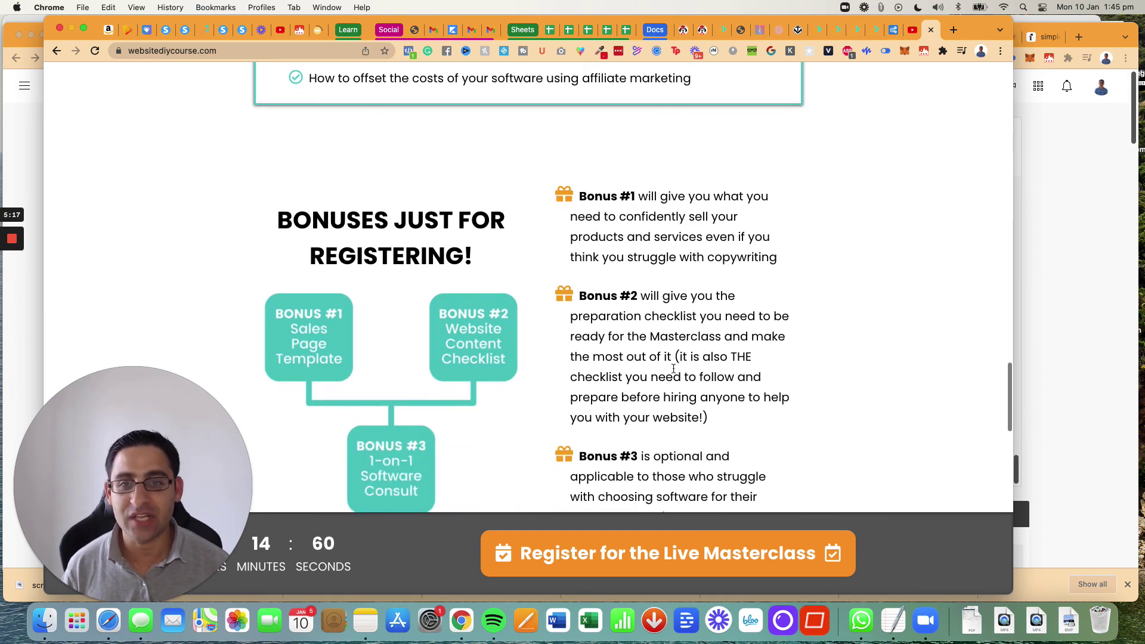
scroll(525, 293, "down", 2)
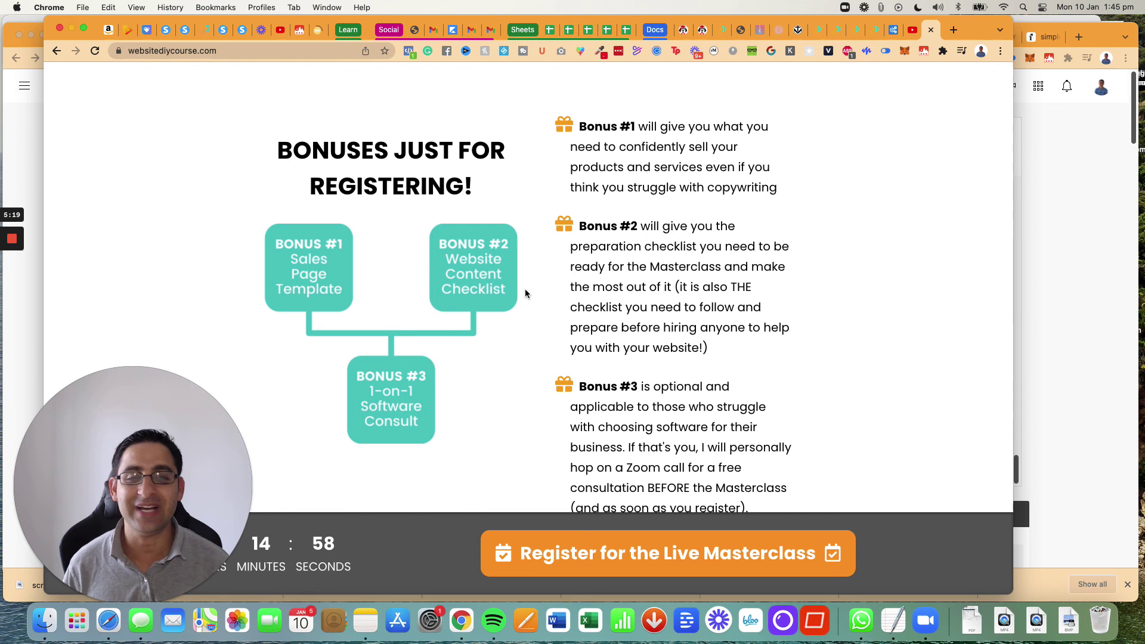